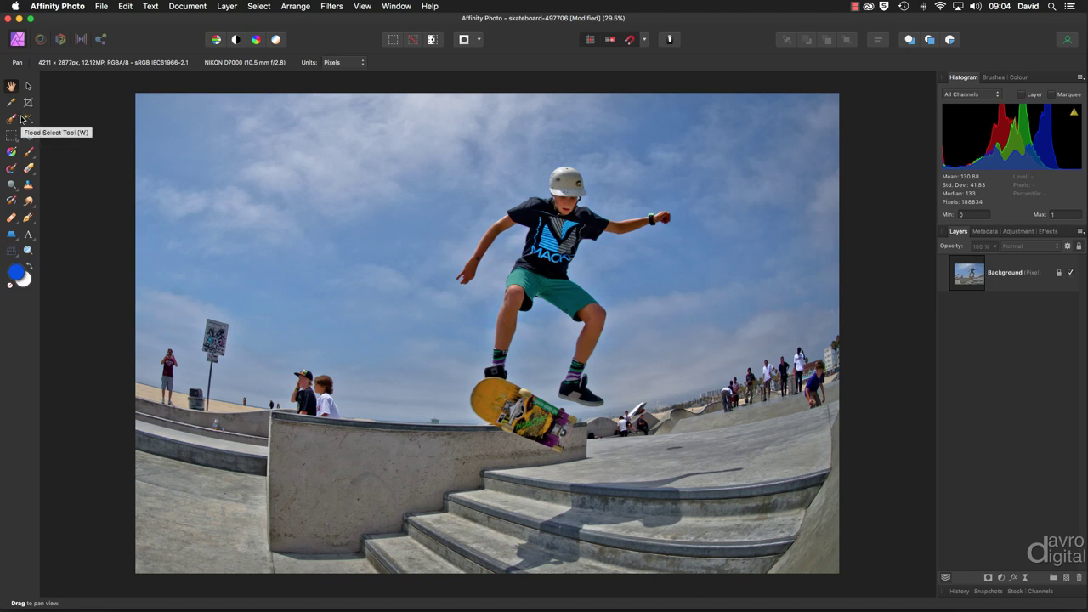
Zoom in and paint a Selection Brush selection over the skater's legs and shorts.
click(13, 118)
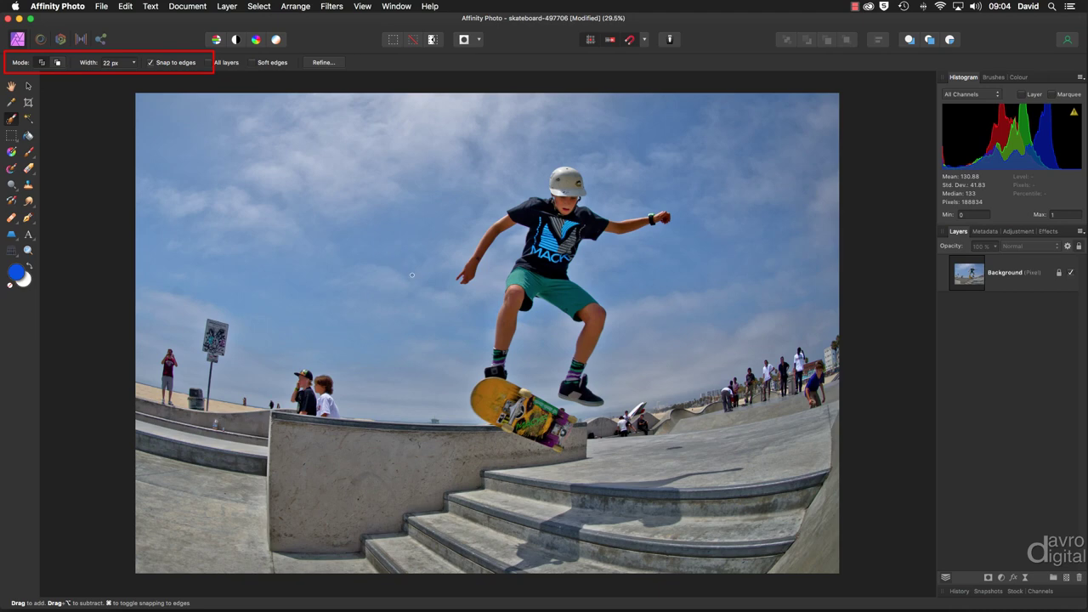
key(ctrl+space)
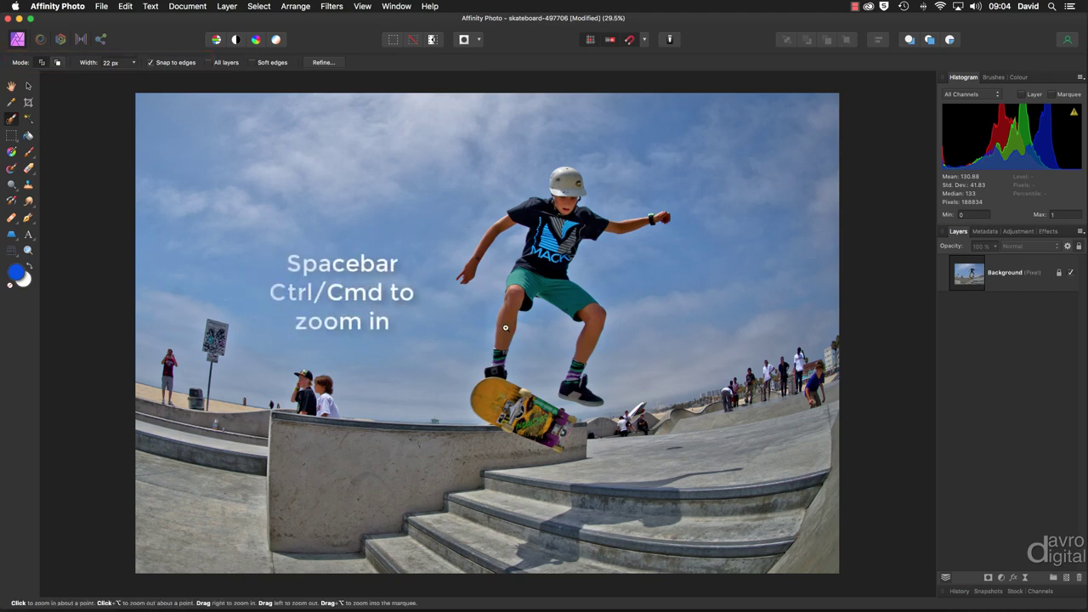
click(505, 328)
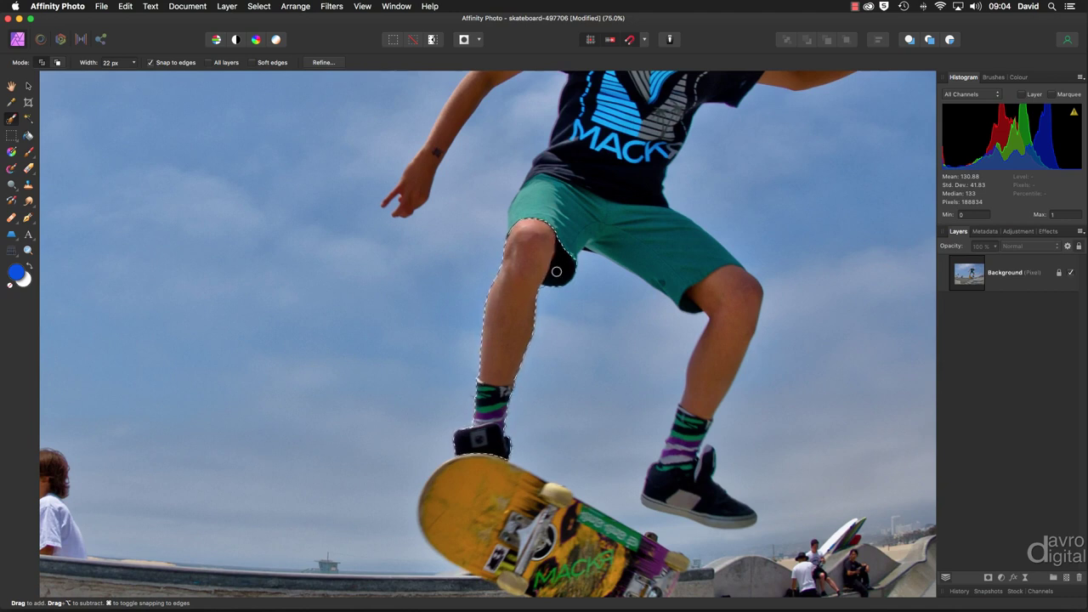
mouse_move(556, 271)
mouse_down()
mouse_move(583, 242)
mouse_move(646, 249)
mouse_move(723, 310)
mouse_move(672, 477)
mouse_move(712, 479)
mouse_move(711, 453)
mouse_move(713, 489)
mouse_move(686, 497)
mouse_up()
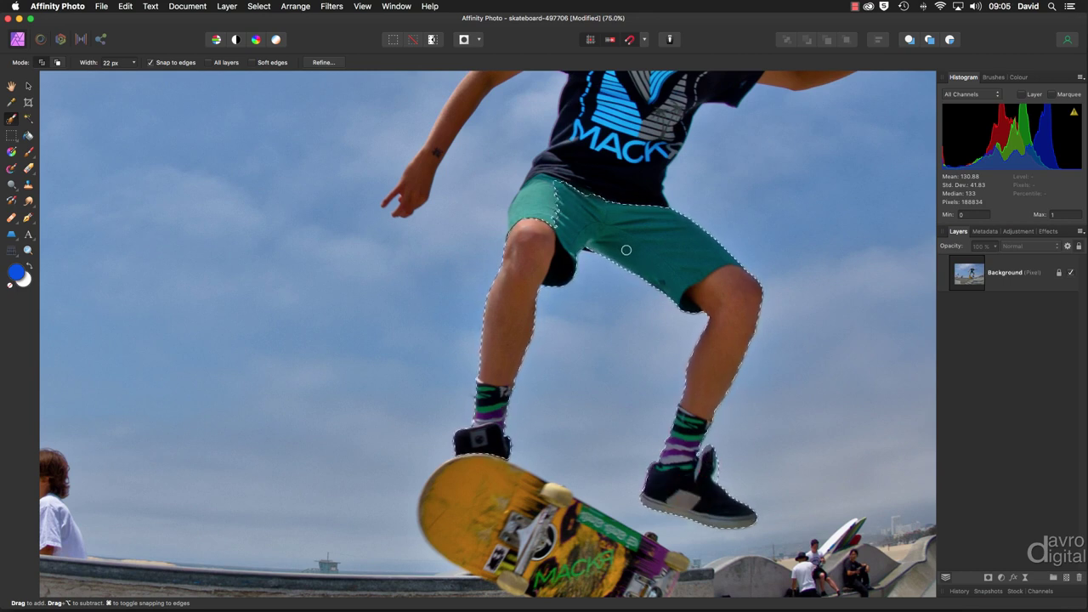
mouse_move(621, 247)
mouse_down()
mouse_move(574, 241)
mouse_move(540, 211)
mouse_move(571, 187)
mouse_move(516, 224)
mouse_move(659, 135)
mouse_move(638, 144)
mouse_move(609, 137)
mouse_move(632, 136)
mouse_move(542, 292)
mouse_move(492, 295)
mouse_move(517, 194)
mouse_move(596, 196)
mouse_up()
Extend the selection over the raised right arm, helmet, left shoulder and forearm.
key(space)
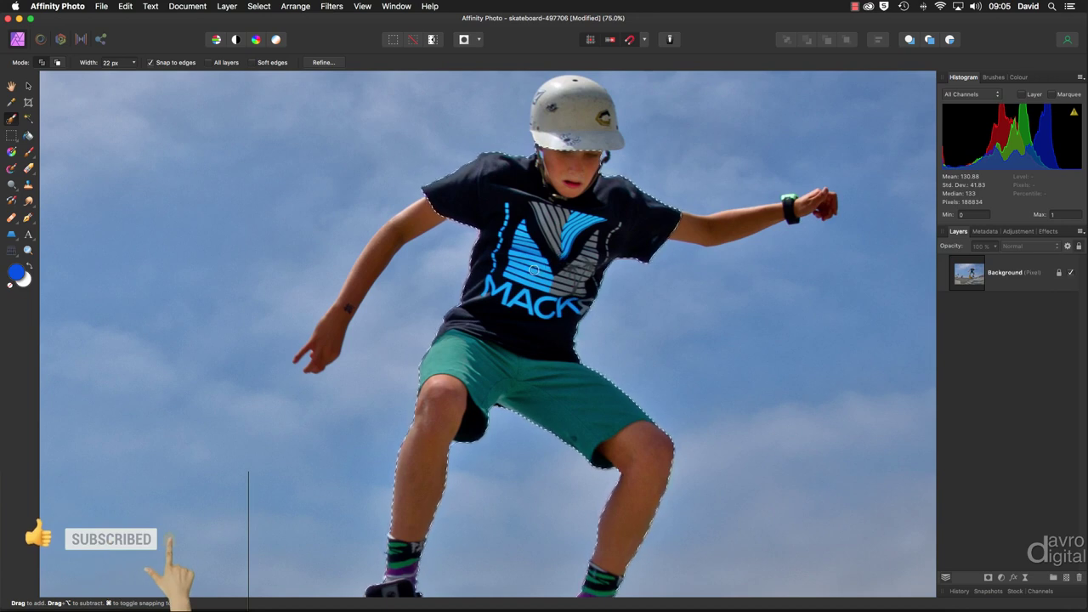
mouse_move(634, 235)
mouse_down()
mouse_move(716, 230)
mouse_move(790, 204)
mouse_up()
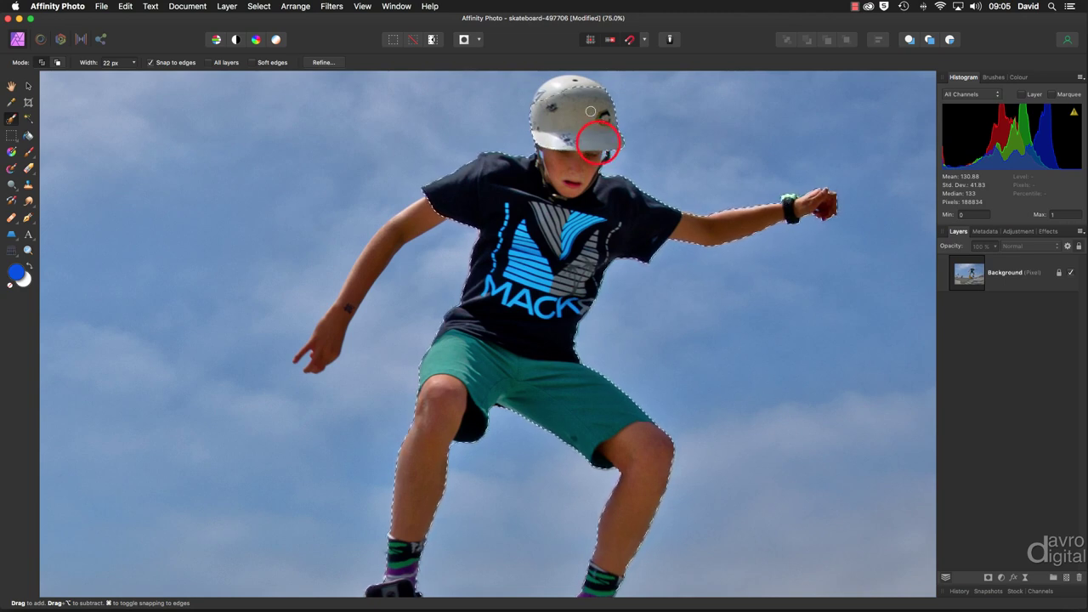
mouse_move(590, 111)
mouse_down()
mouse_move(563, 88)
mouse_move(535, 103)
mouse_up()
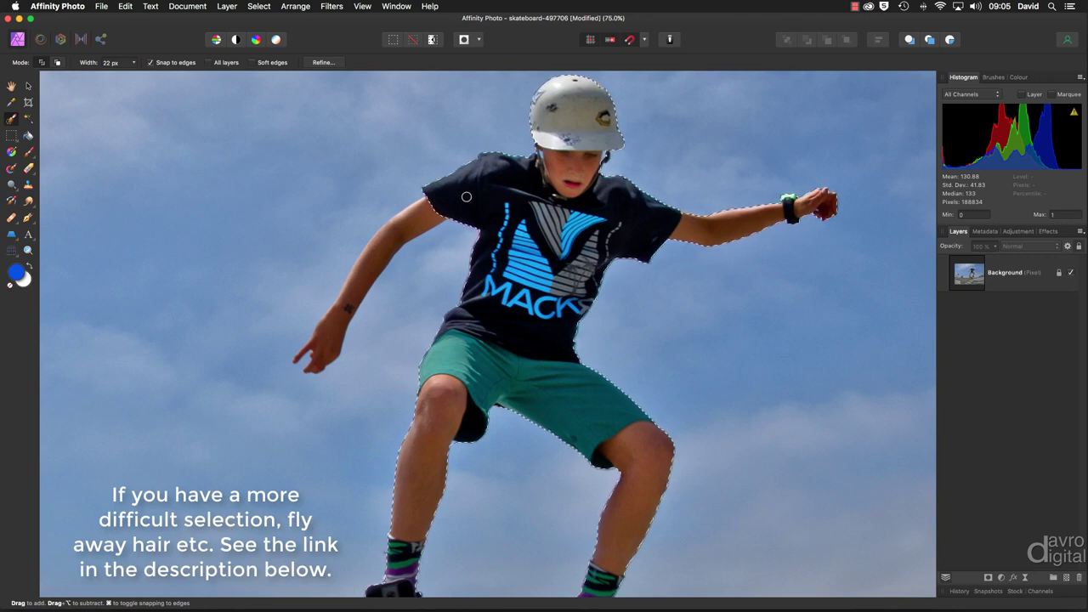
drag(466, 196, 459, 197)
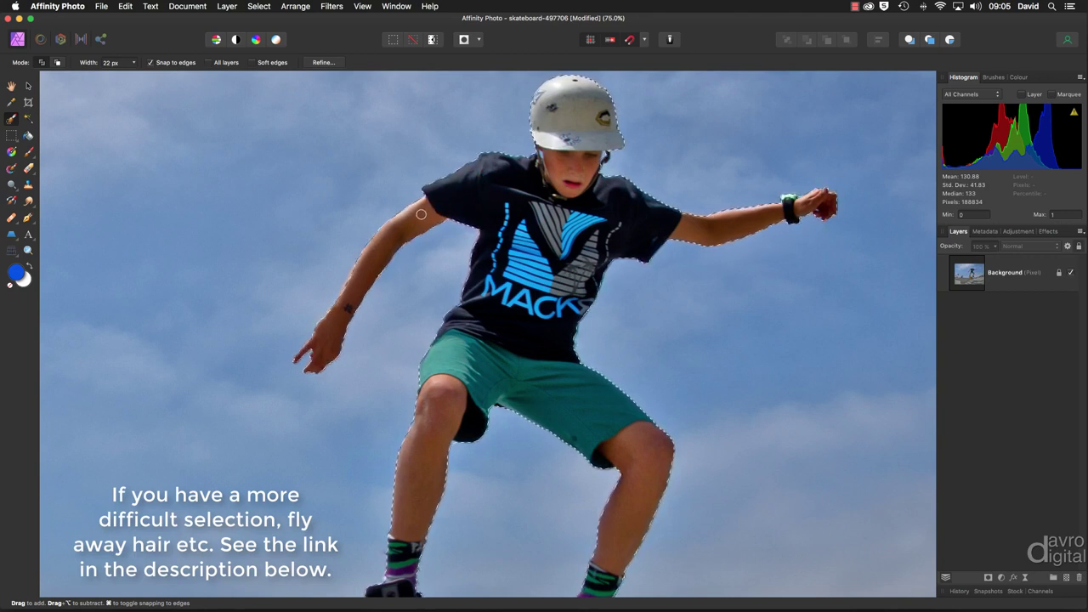
drag(368, 258, 356, 270)
In Refine Selection, choose the Matte brush and set Smooth to 3 px.
click(323, 63)
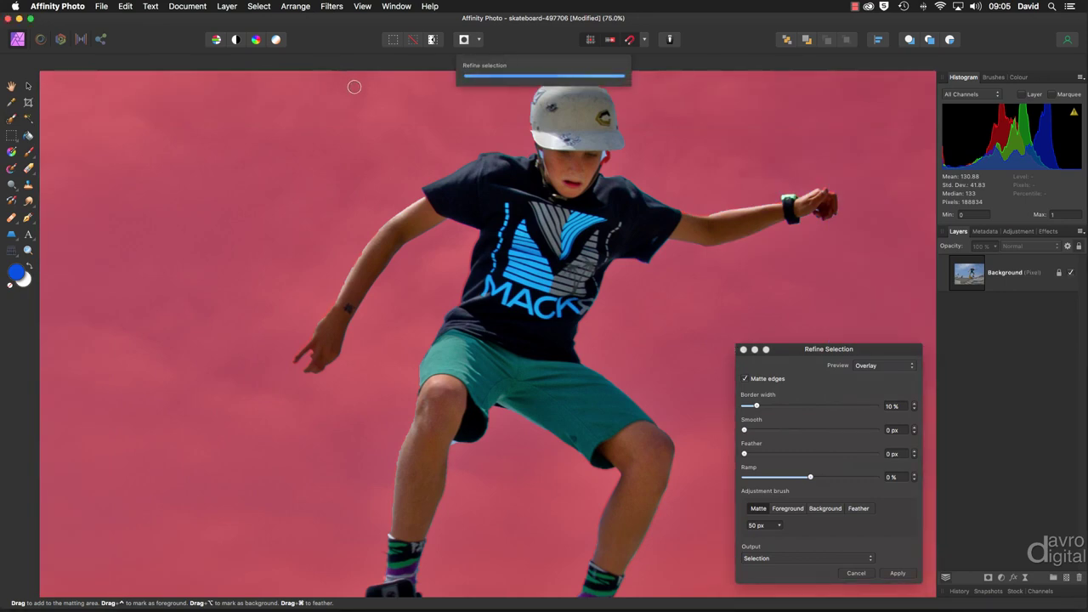
drag(810, 358, 939, 128)
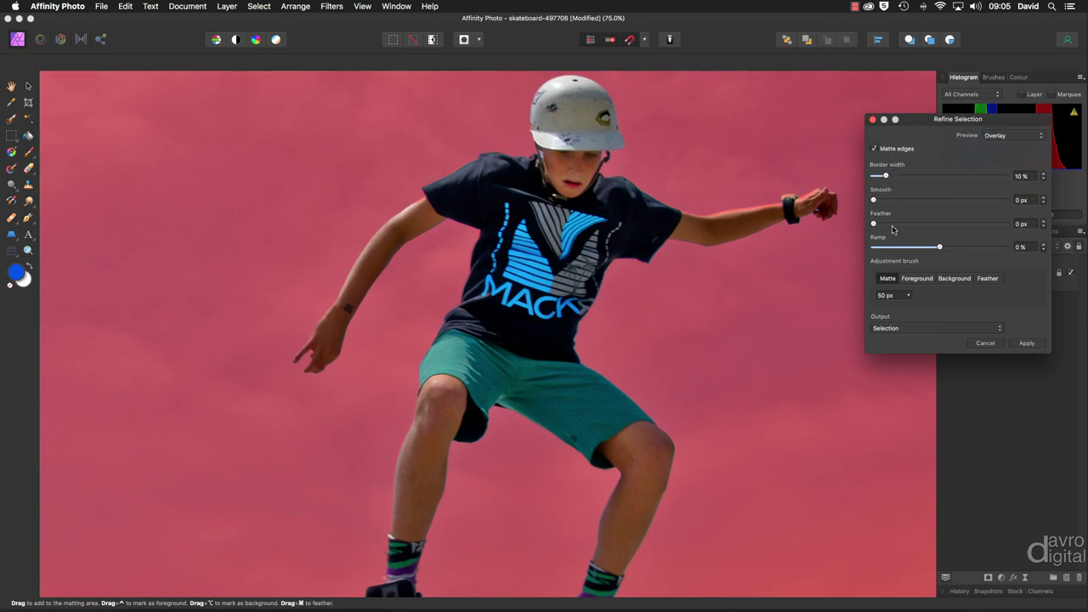
click(890, 278)
drag(876, 200, 908, 204)
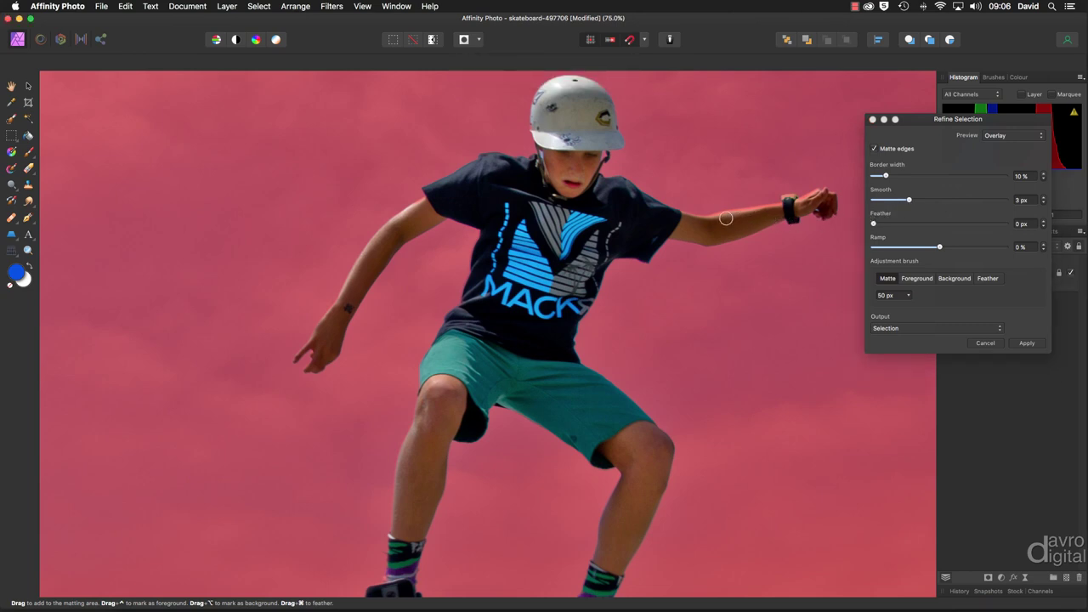
Matte the edges along the arm and collar, then apply the refinement.
mouse_move(696, 216)
mouse_down()
mouse_move(815, 191)
mouse_move(825, 212)
mouse_up()
drag(716, 212, 783, 202)
mouse_move(615, 180)
mouse_down()
mouse_move(593, 151)
mouse_move(542, 157)
mouse_move(534, 146)
mouse_move(539, 164)
mouse_up()
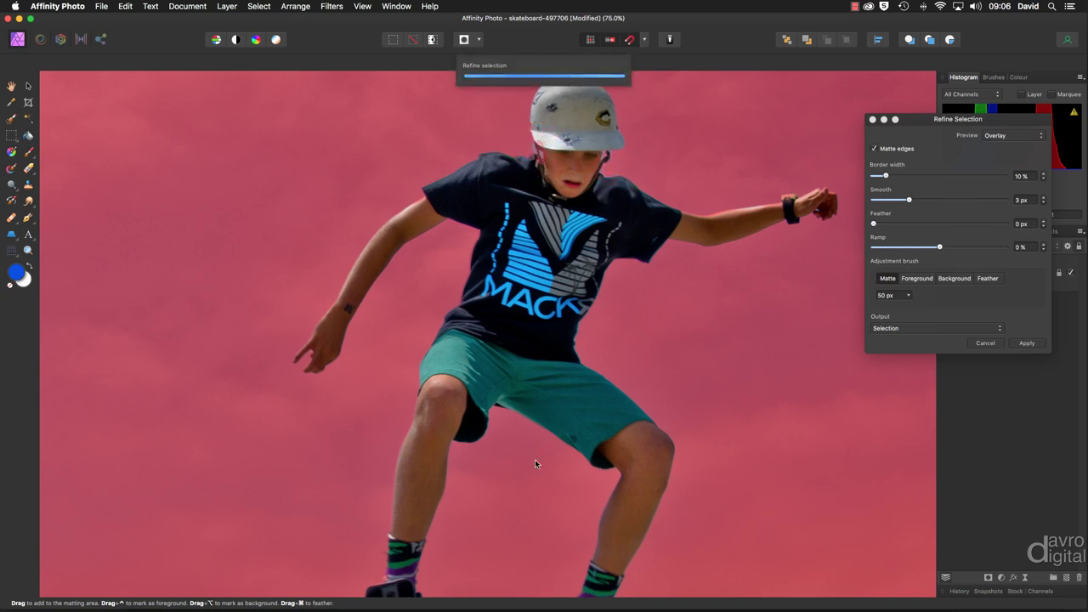
key(space)
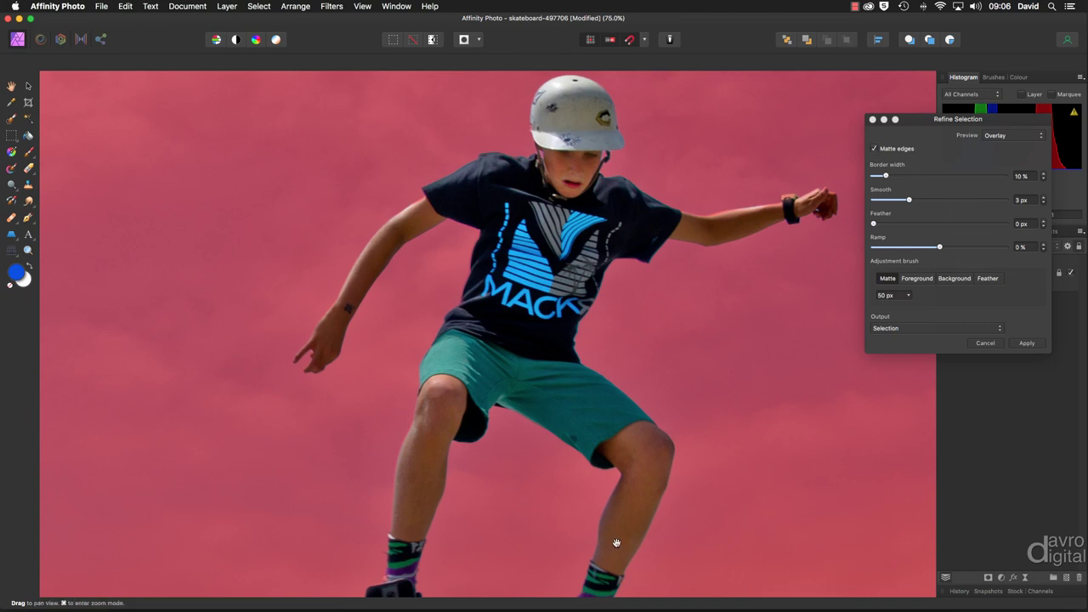
drag(617, 546, 592, 562)
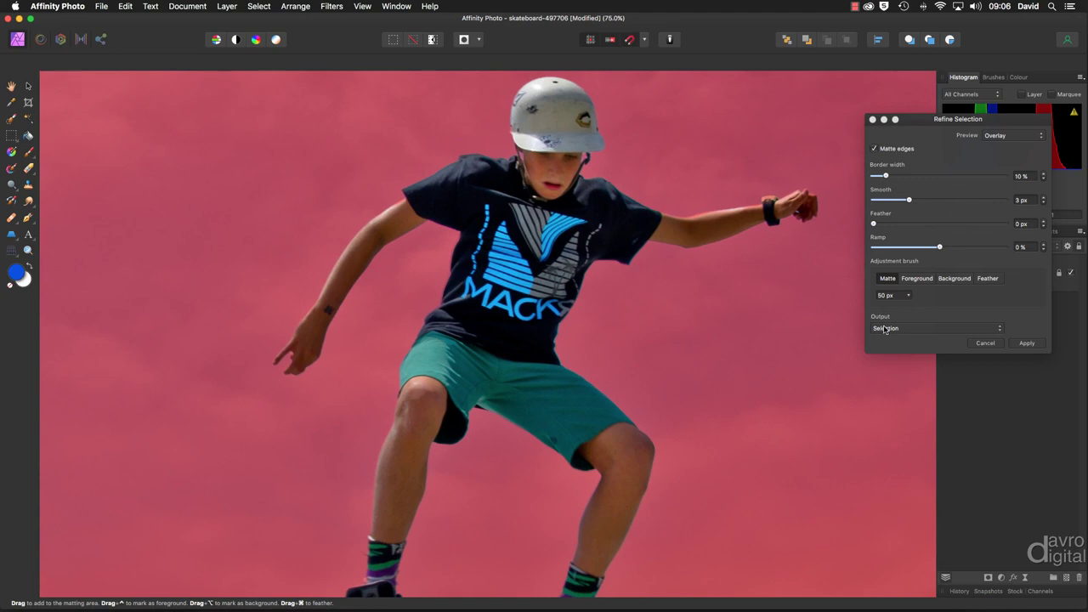
click(1026, 343)
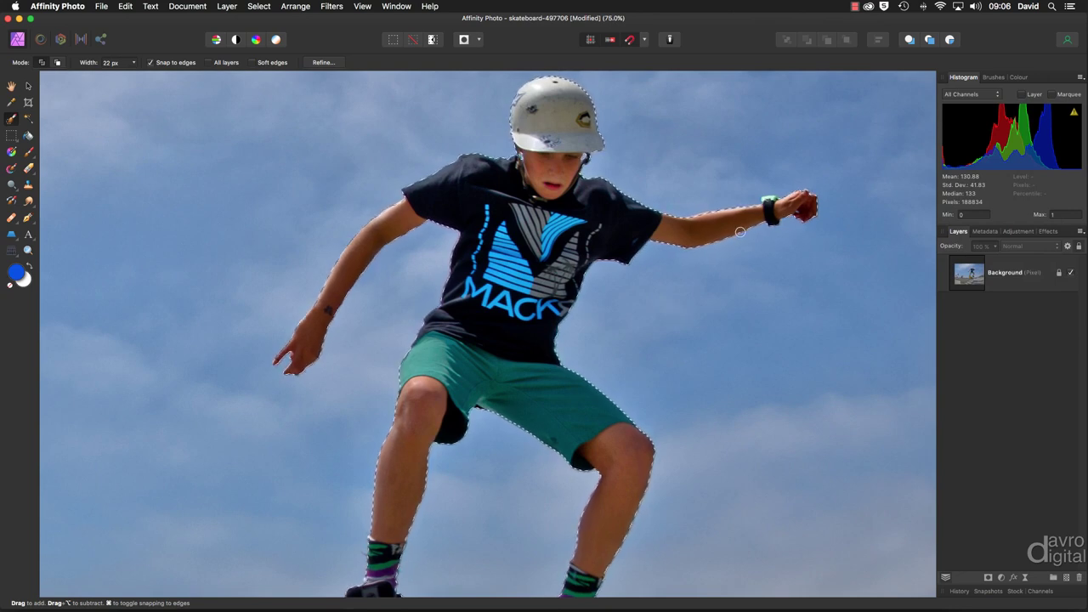
Add the wristwatch to the selection, fit the photo to the window and target Background.
click(769, 204)
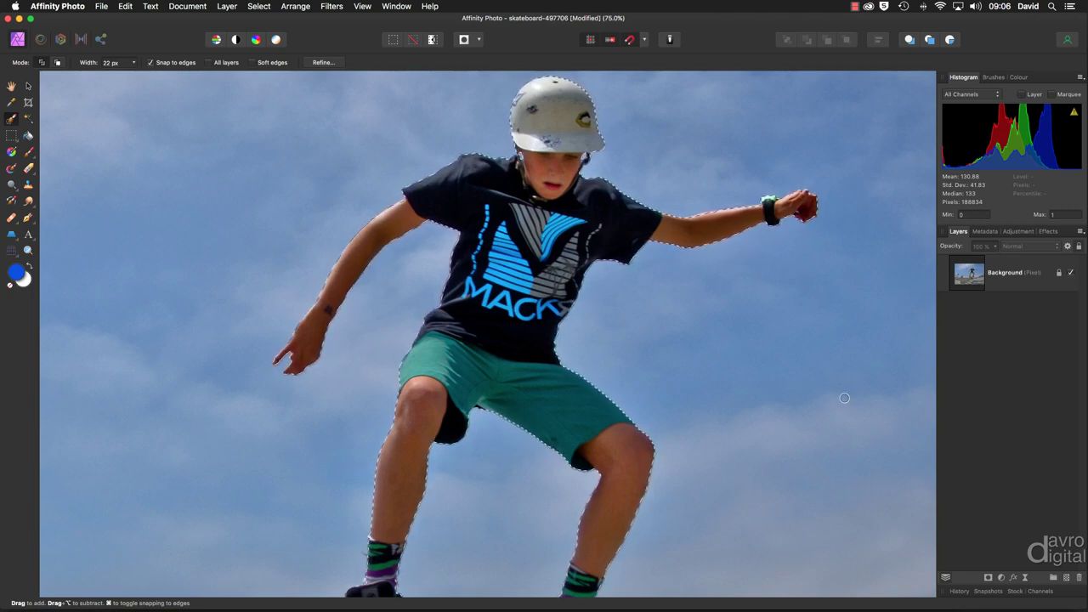
key(super+0)
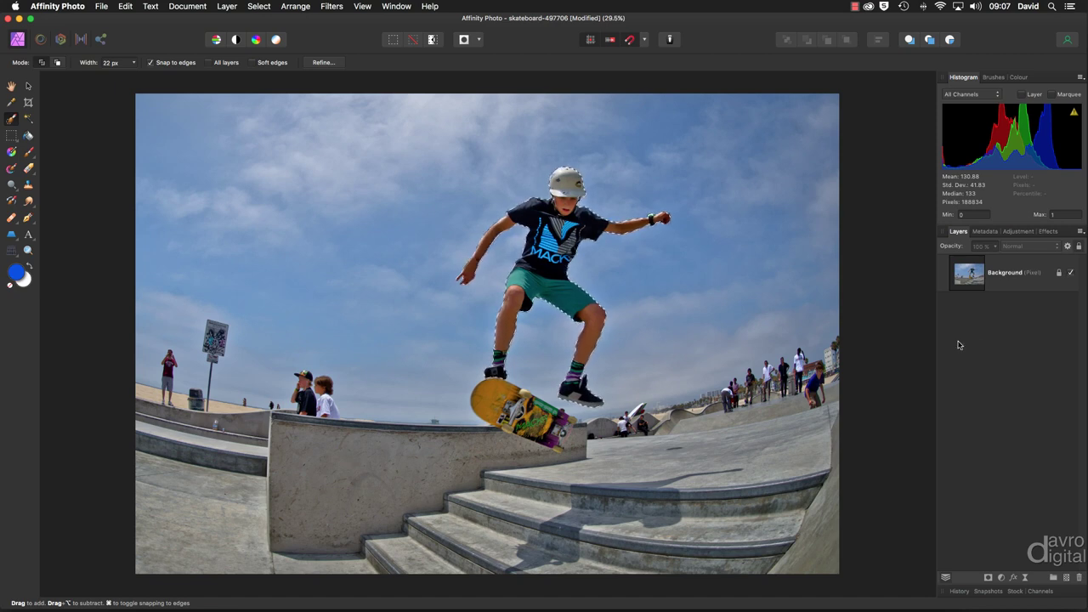
click(1018, 286)
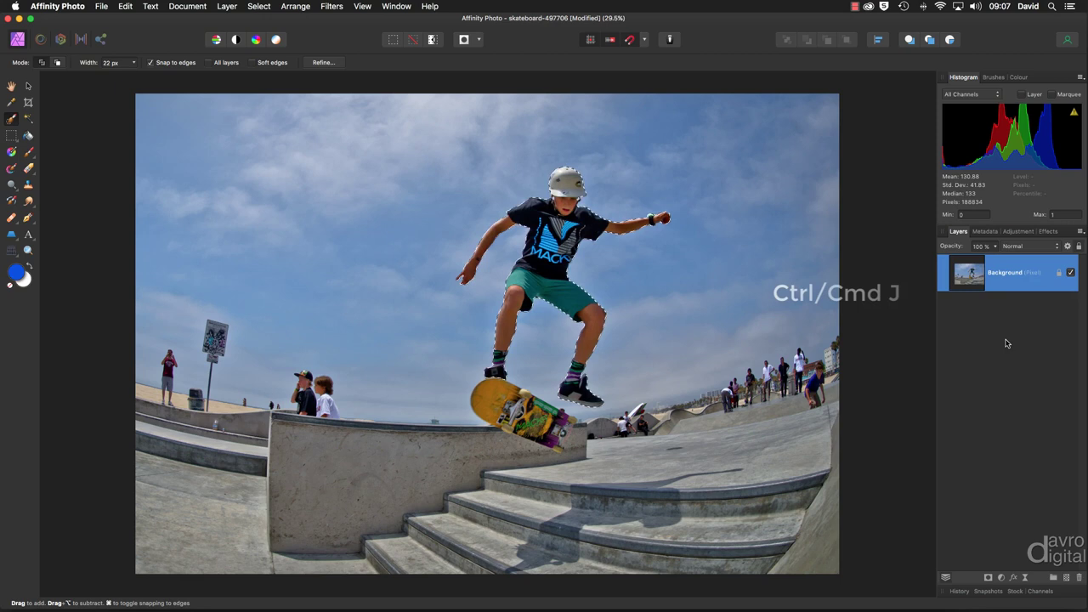
Duplicate the selected skater onto two layers, hide the top copy and select the middle one.
key(super+j)
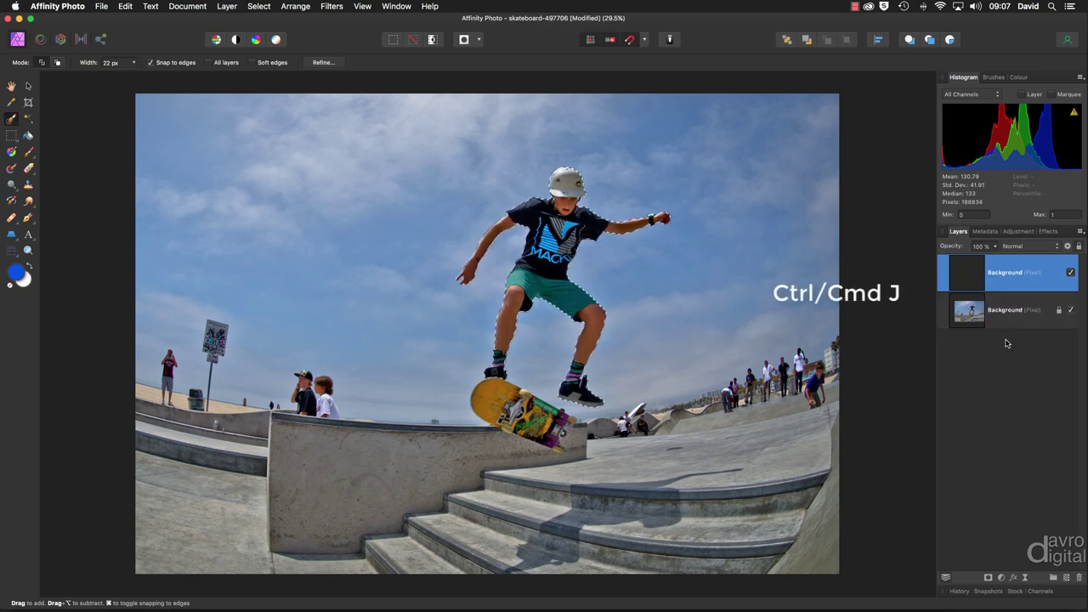
key(super+j)
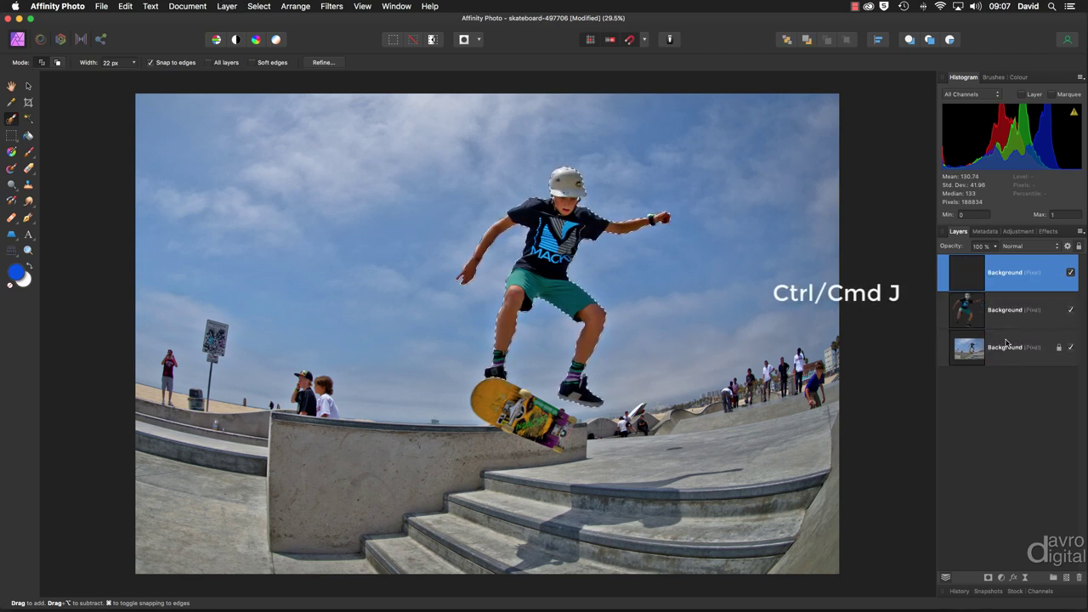
click(1071, 273)
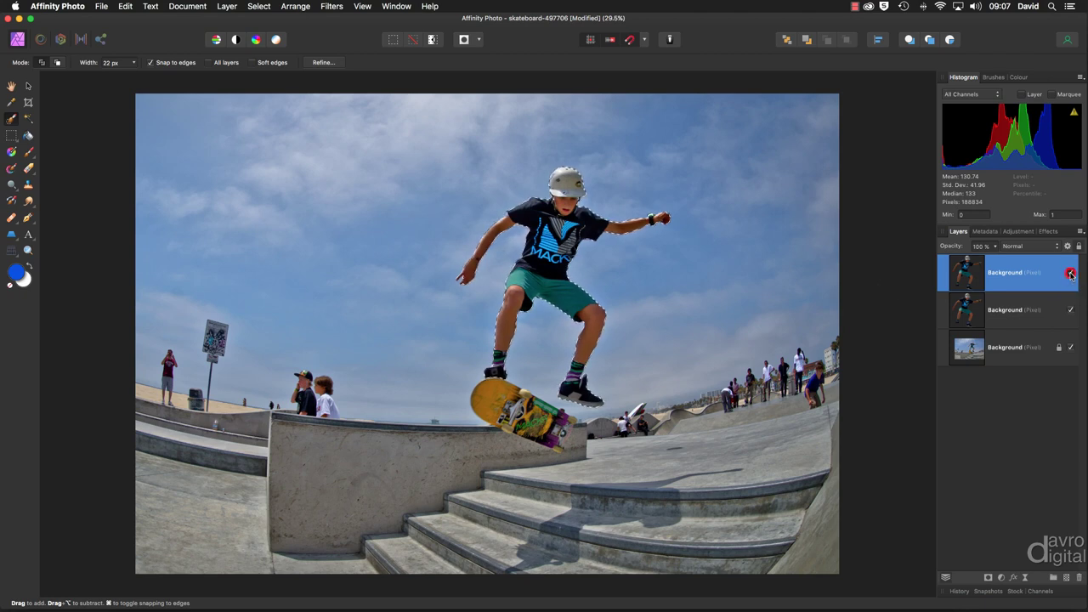
click(1013, 311)
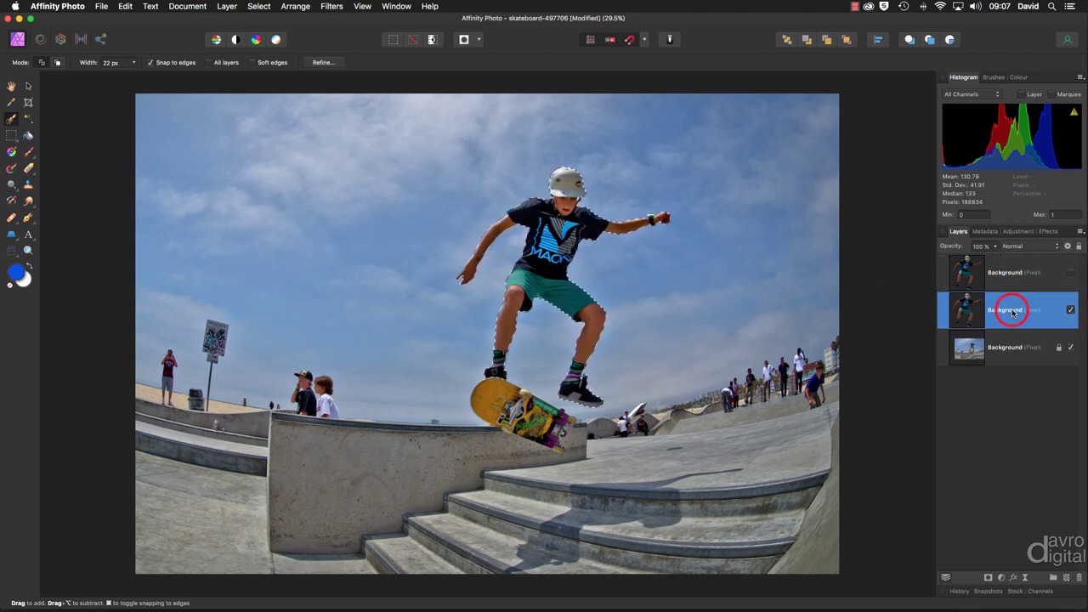
Rename the middle skater layer to 'Shadow'.
double_click(999, 311)
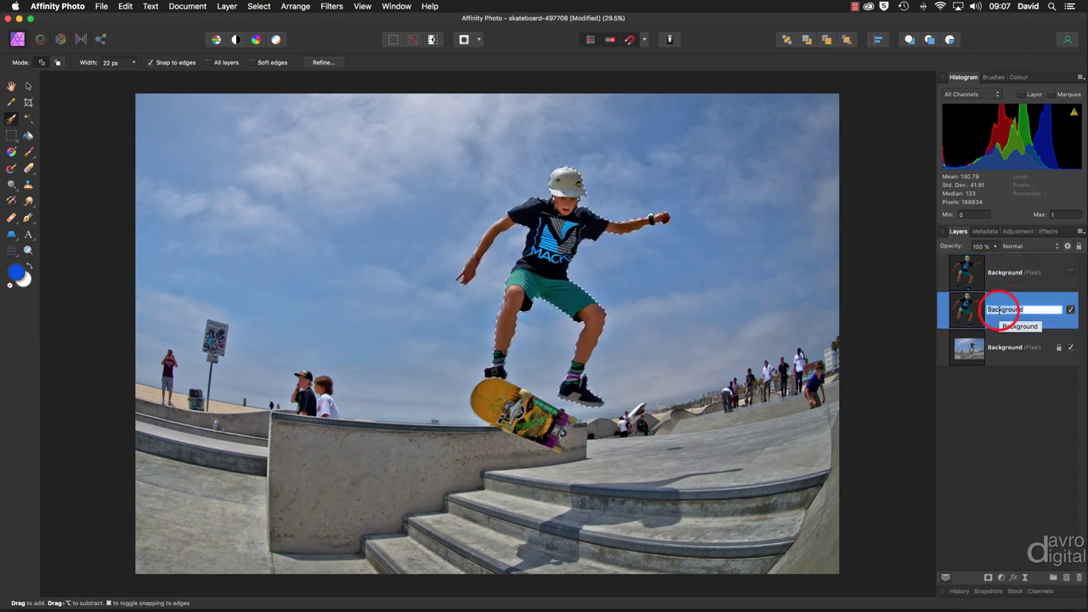
text(Shadow)
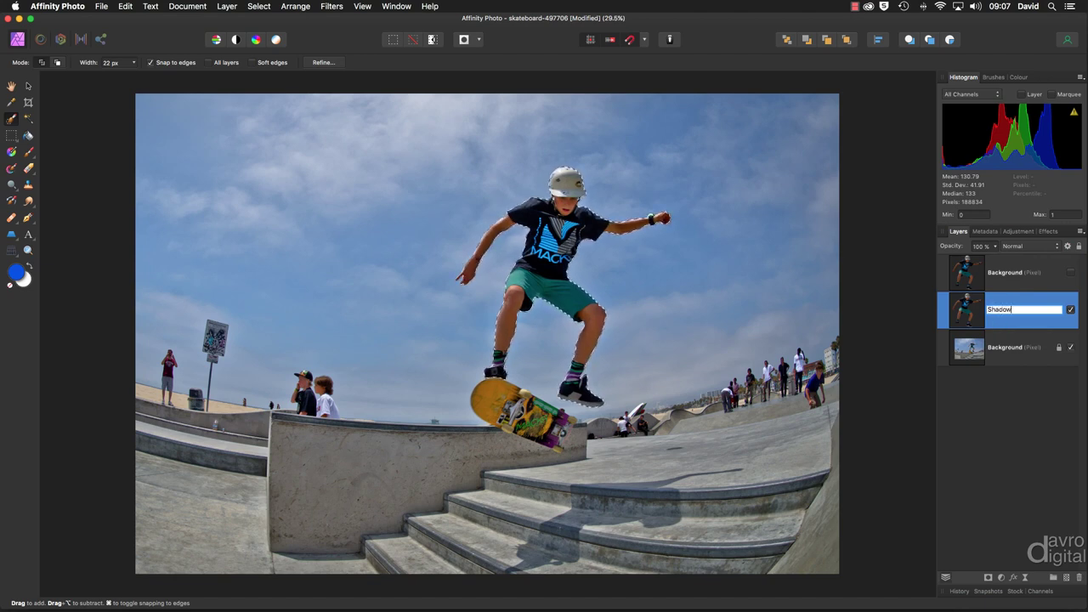
key(Return)
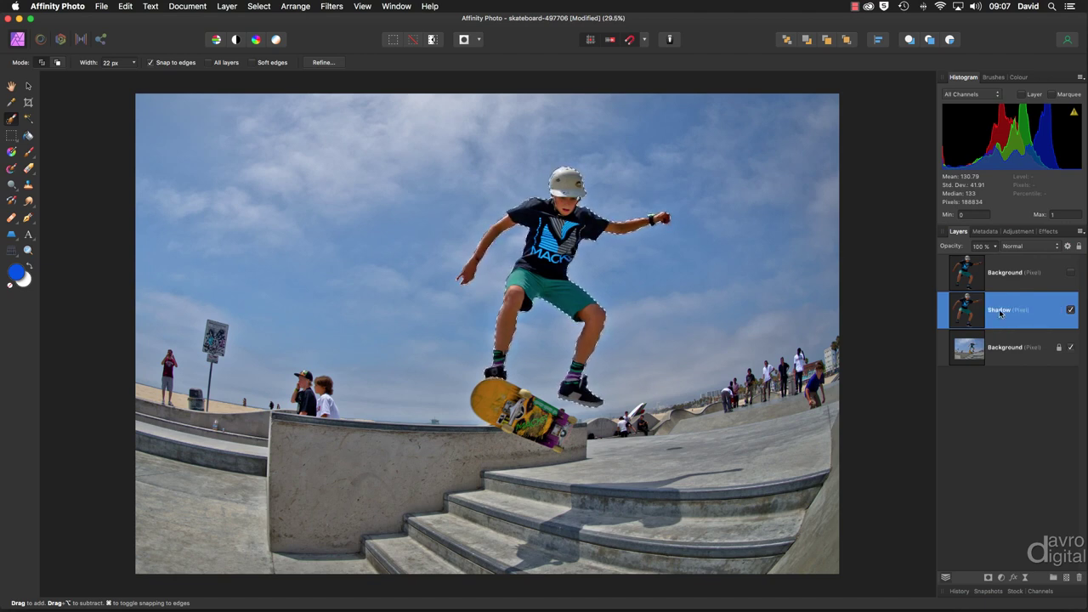
Fill the skater shape on Shadow with default black and clear the selection.
click(1020, 78)
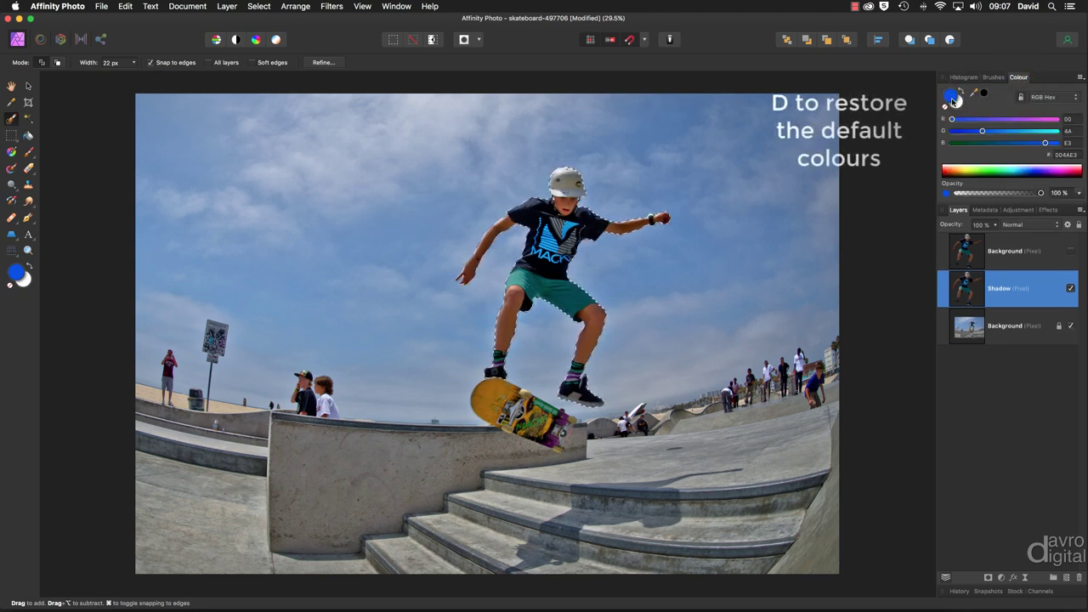
key(d)
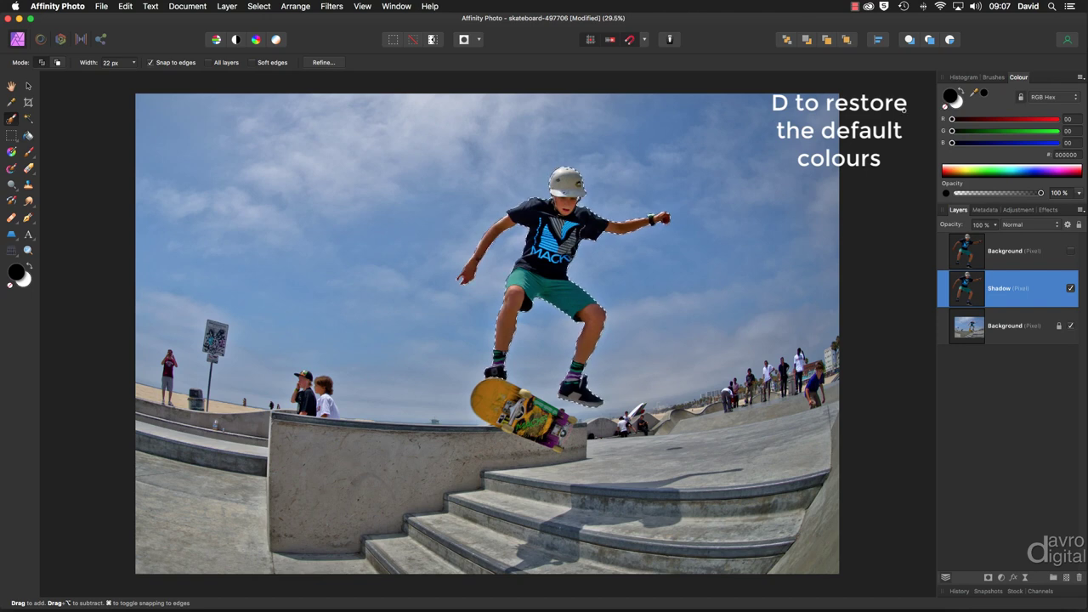
click(122, 6)
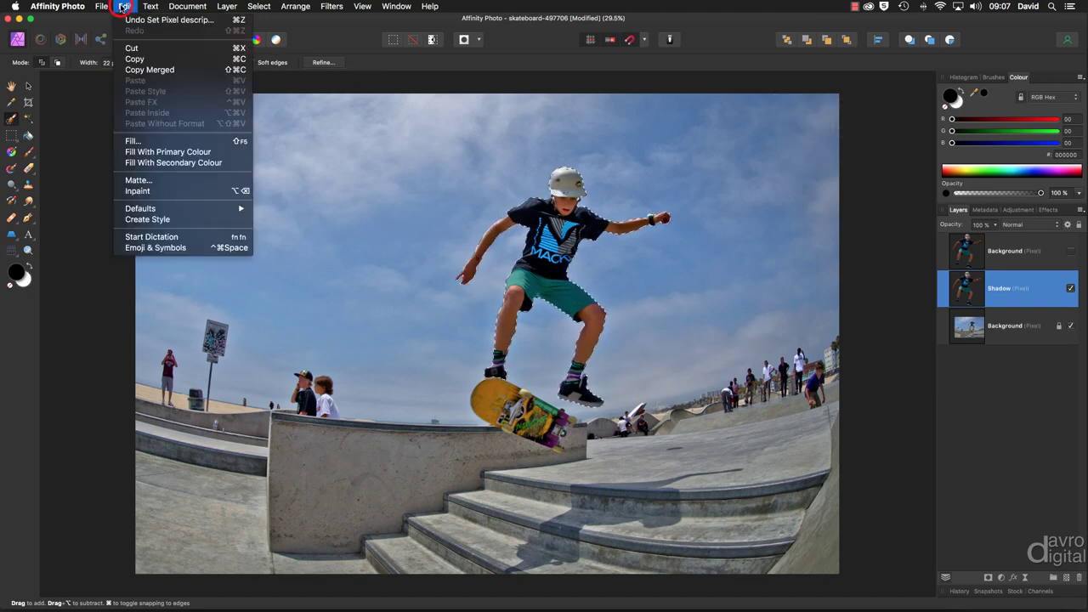
click(137, 163)
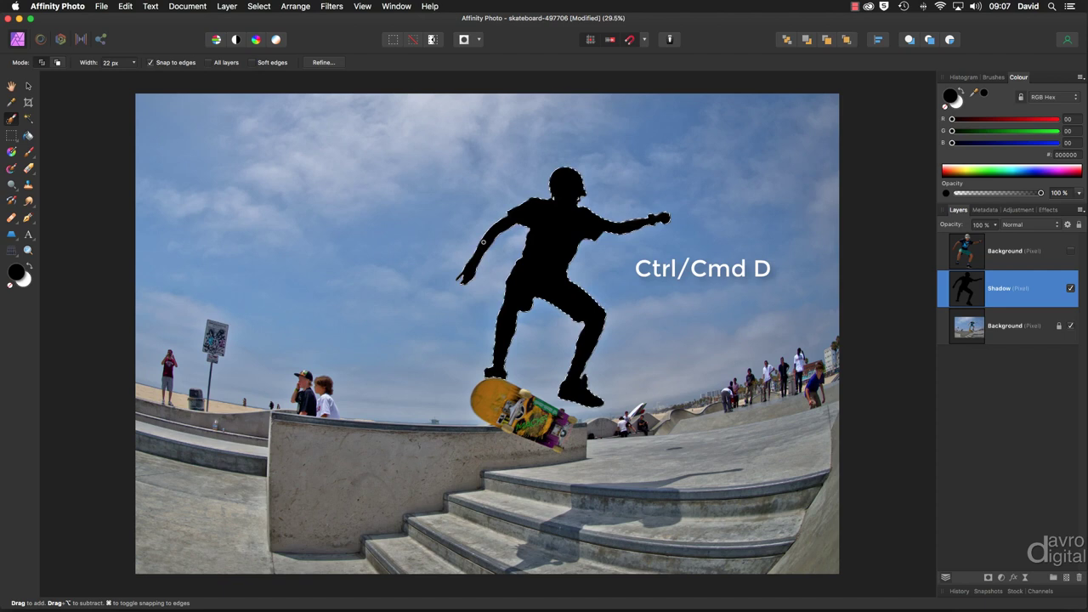
key(super+d)
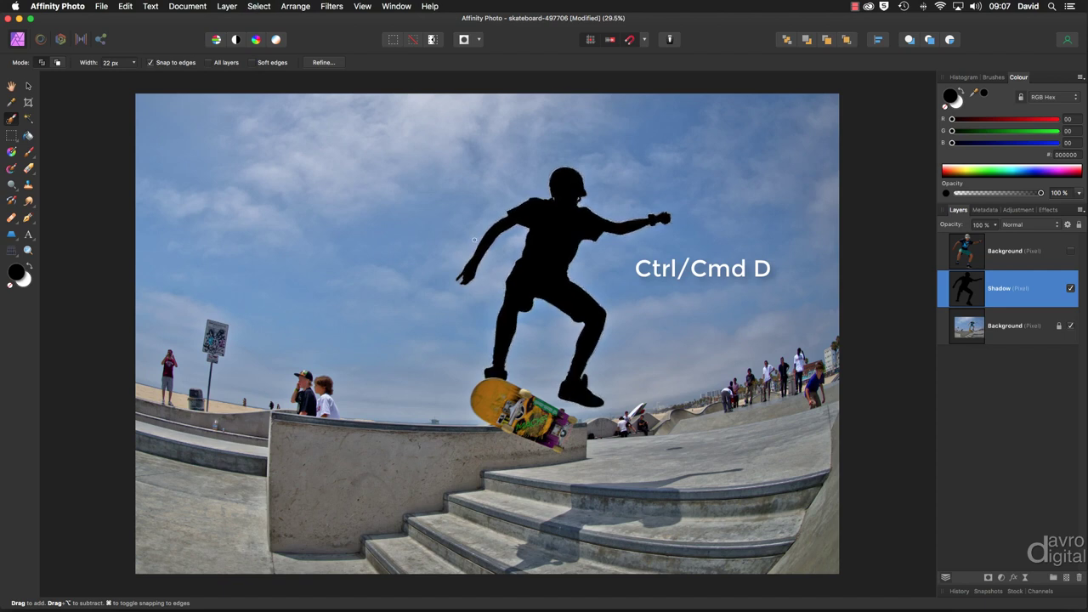
key(h)
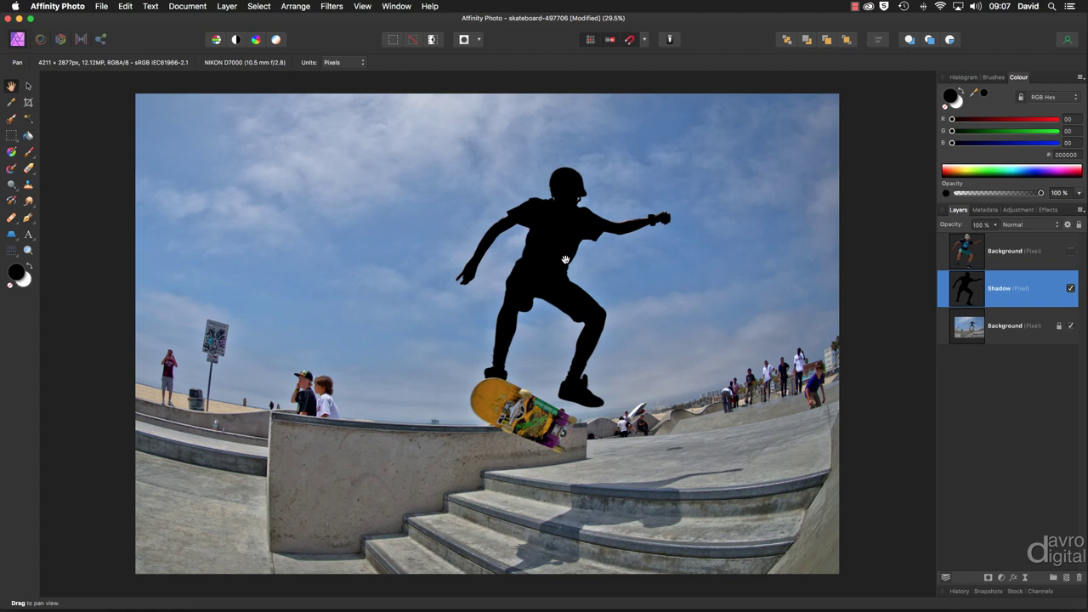
Show the top skater layer and give Shadow a live Gaussian Blur of 21.2 px.
click(1070, 250)
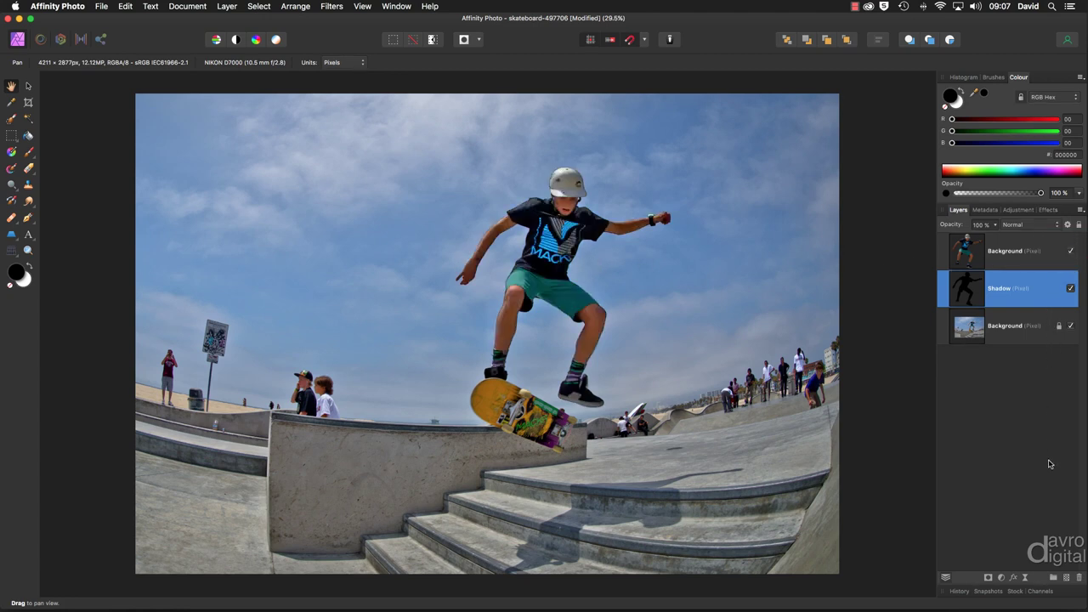
click(1025, 579)
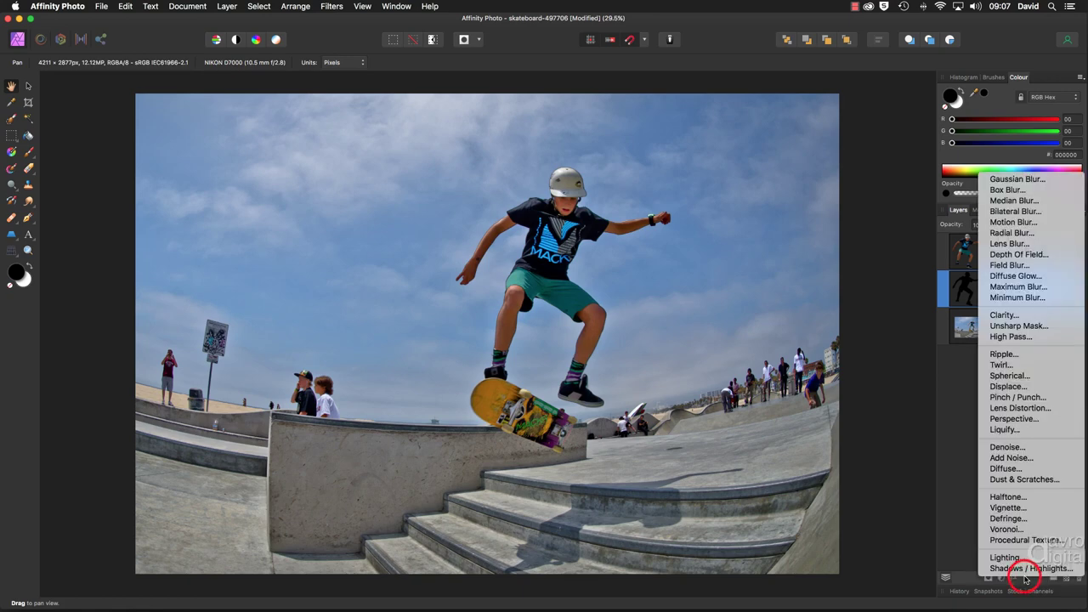
click(1006, 181)
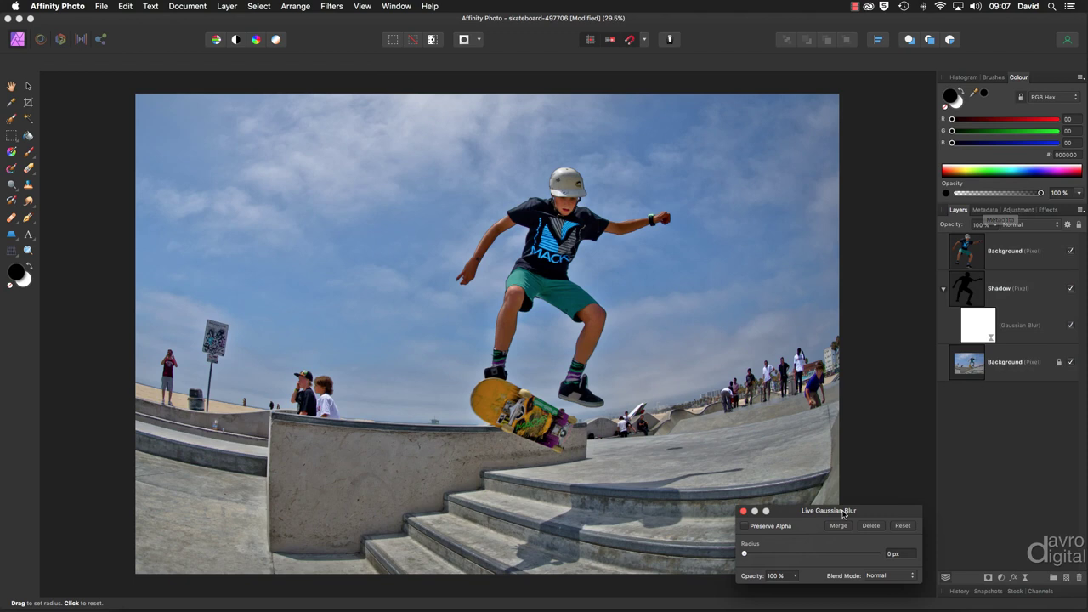
drag(844, 514, 827, 259)
drag(727, 298, 797, 302)
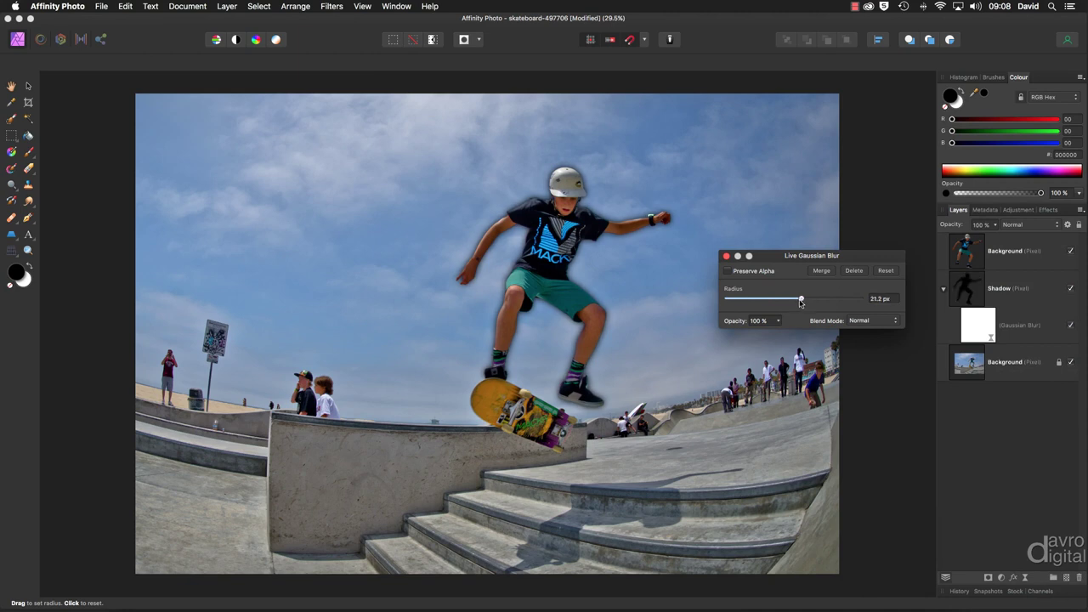
click(727, 256)
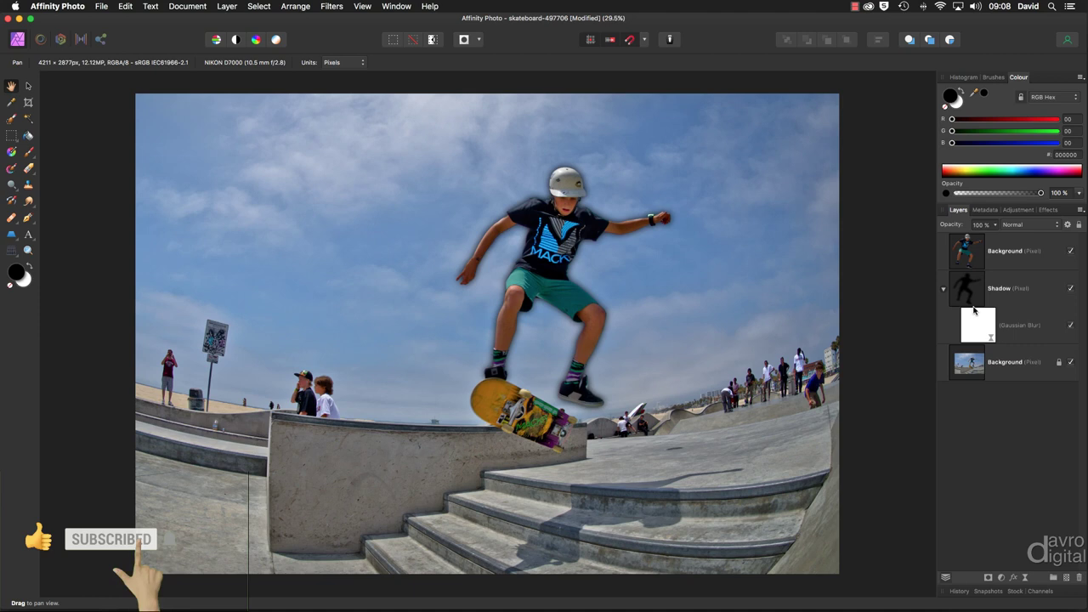
Hide the top skater and Shadow layers and select the original Background layer.
click(1071, 252)
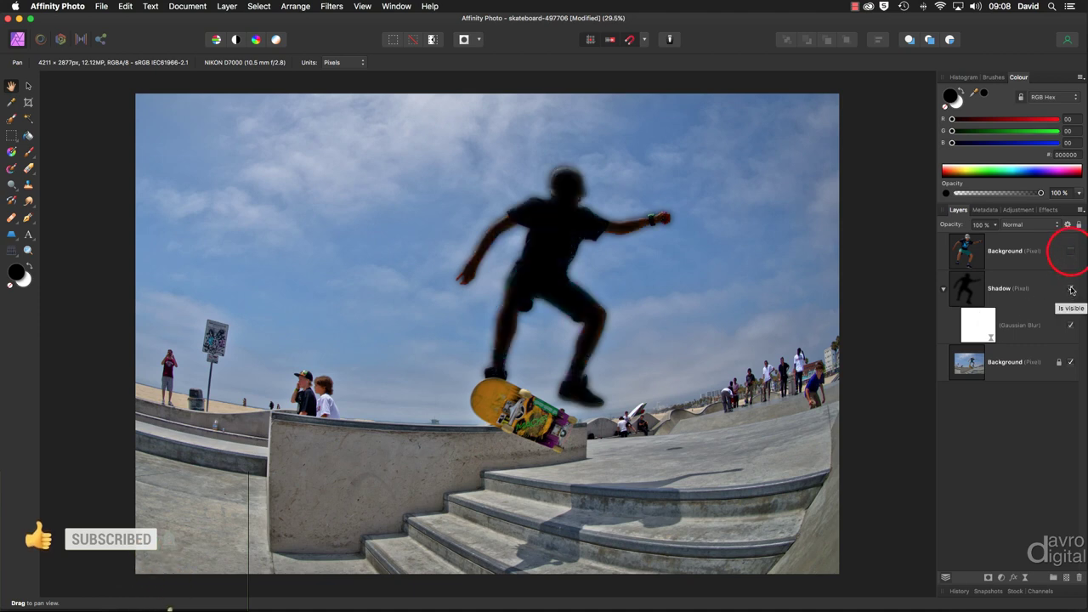
click(1070, 289)
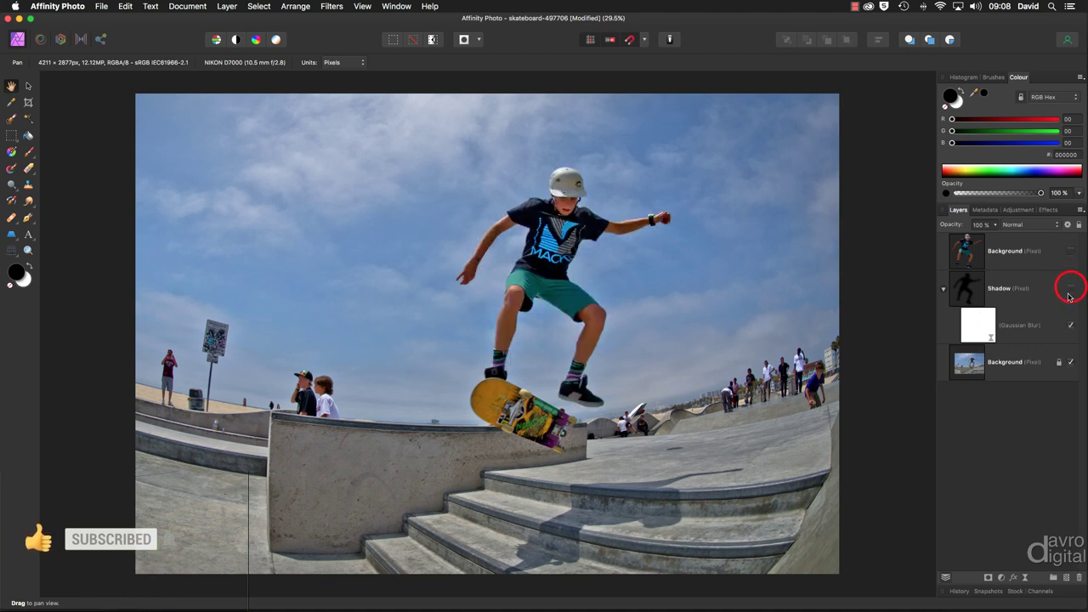
click(1042, 363)
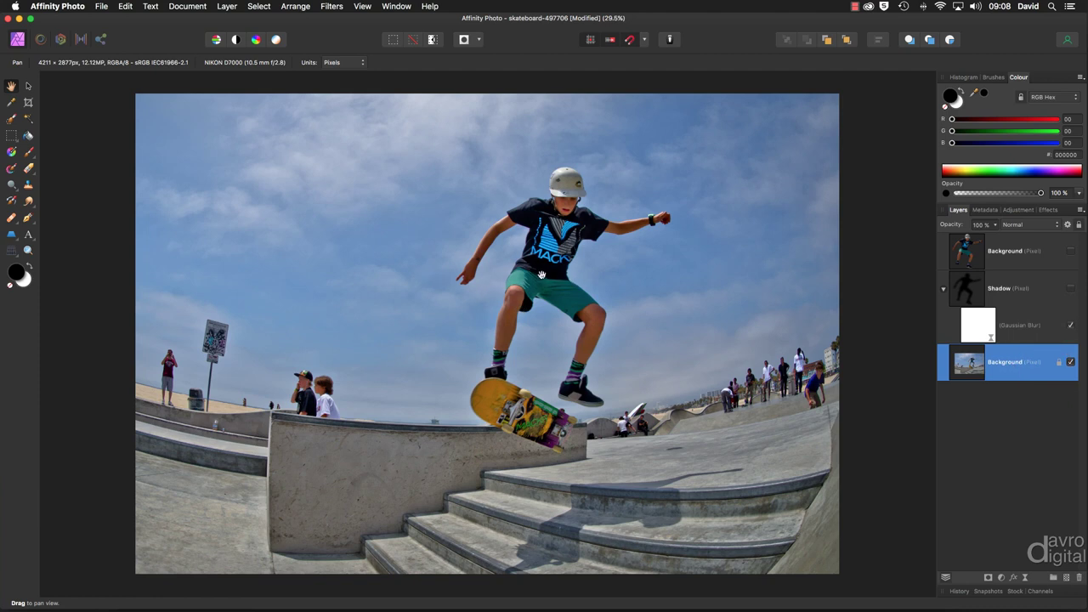
click(362, 7)
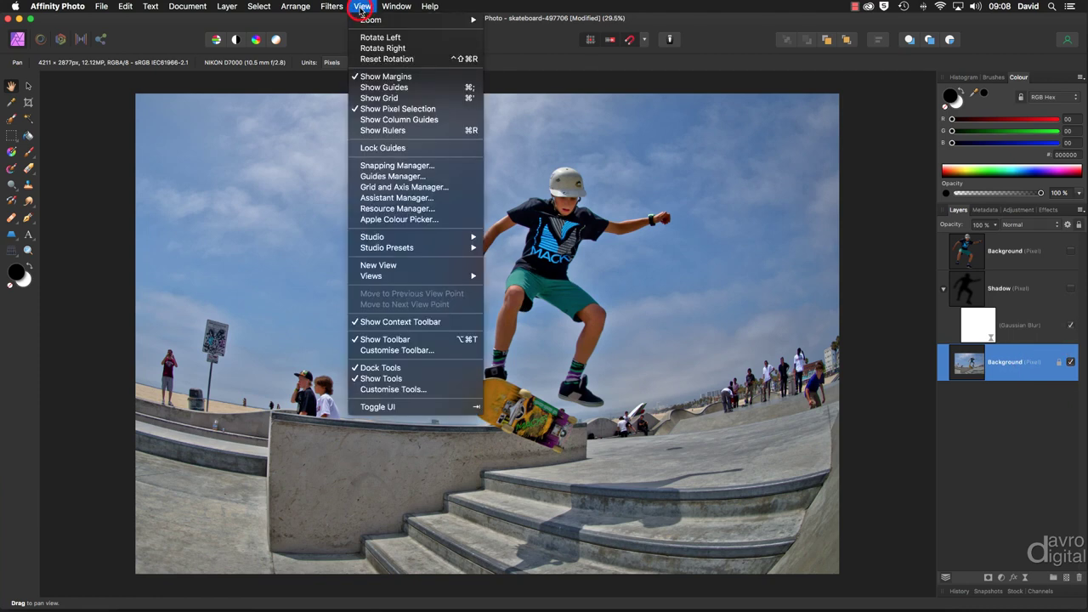
Turn on Show grid in the Grid and Axis Manager and lower the grid lines' opacity.
click(369, 187)
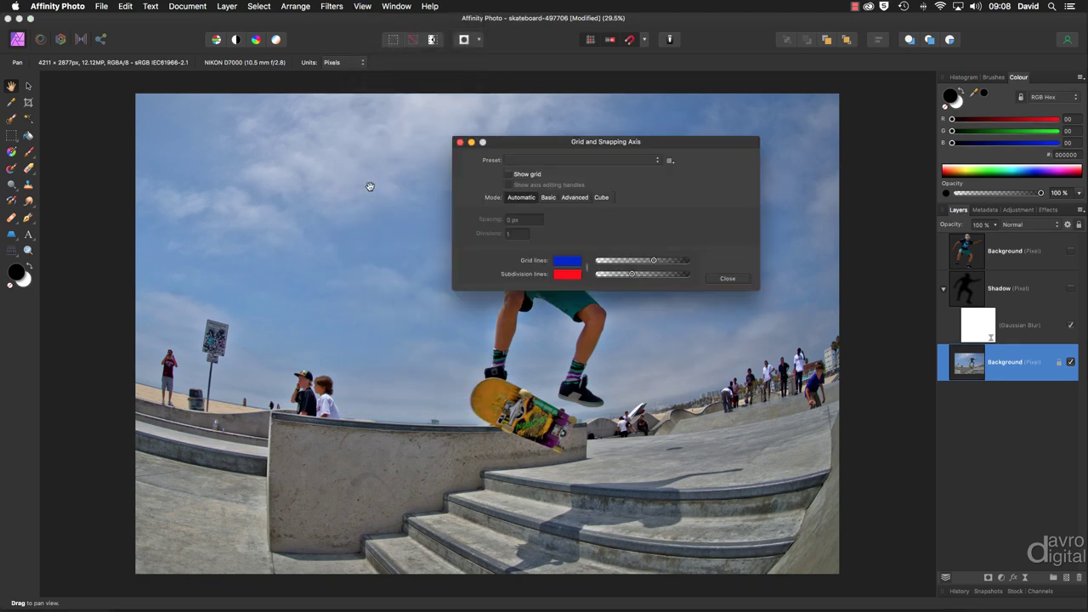
click(509, 175)
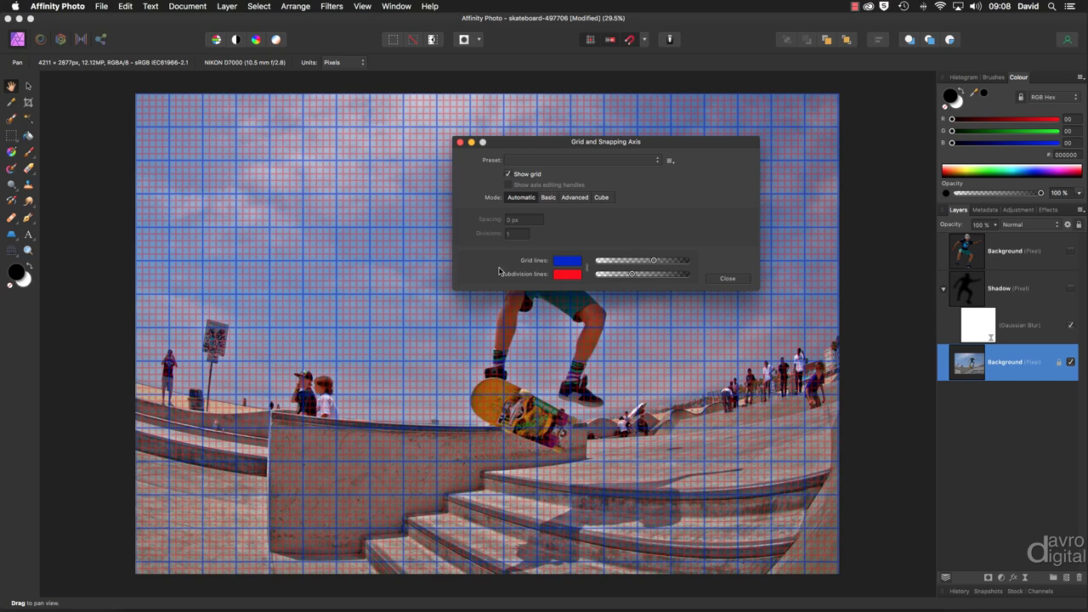
click(564, 263)
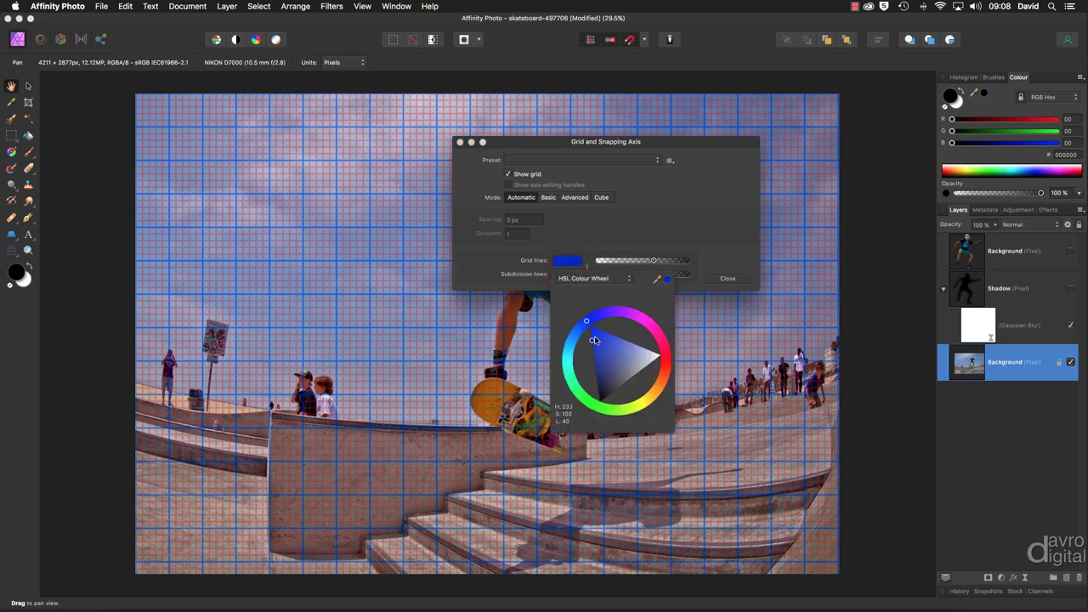
click(576, 227)
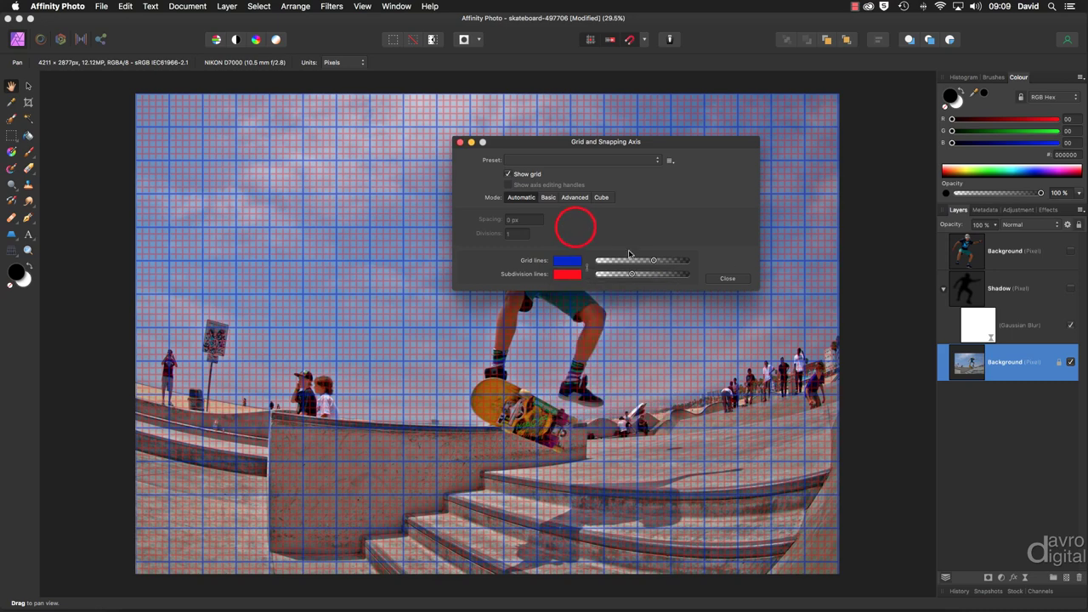
mouse_move(652, 259)
mouse_down()
mouse_move(621, 262)
mouse_move(638, 261)
mouse_up()
click(729, 279)
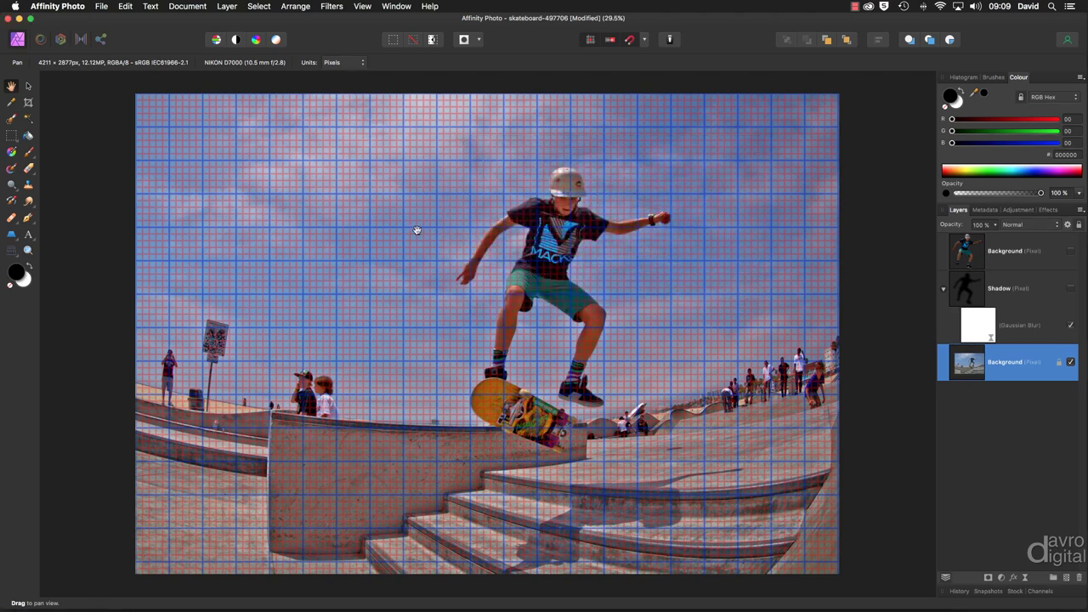
Draw a closed four-corner Polygonal freehand selection slanting around the skater and ledge.
click(11, 136)
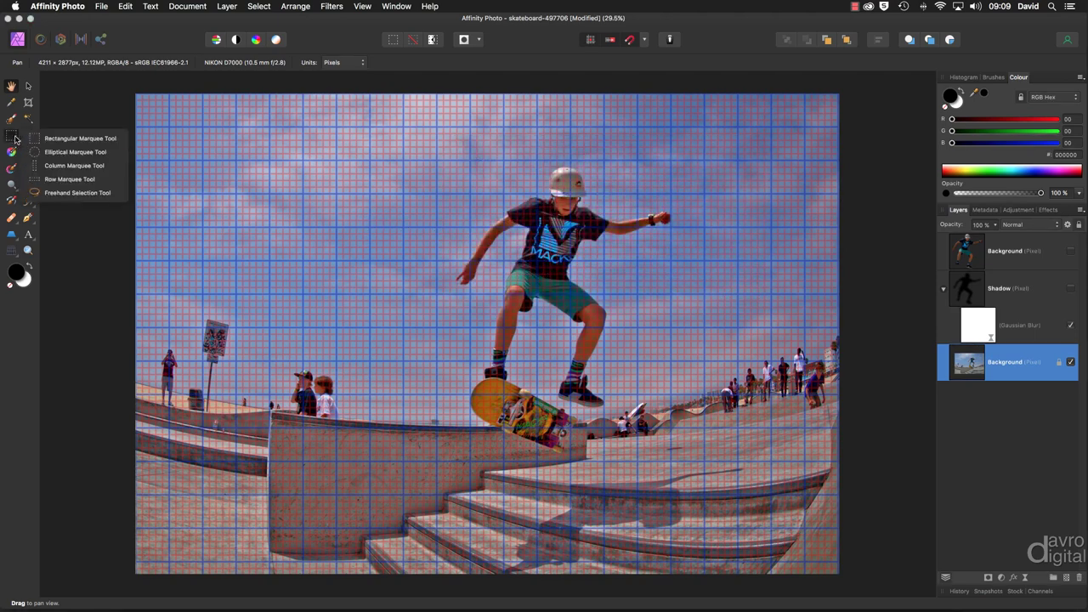
click(46, 193)
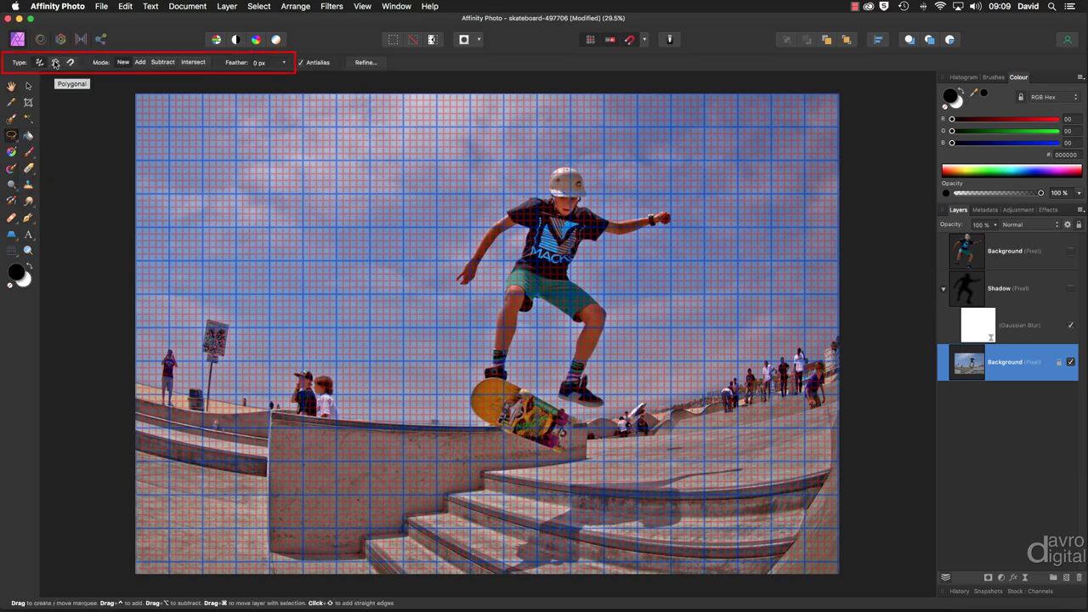
click(54, 63)
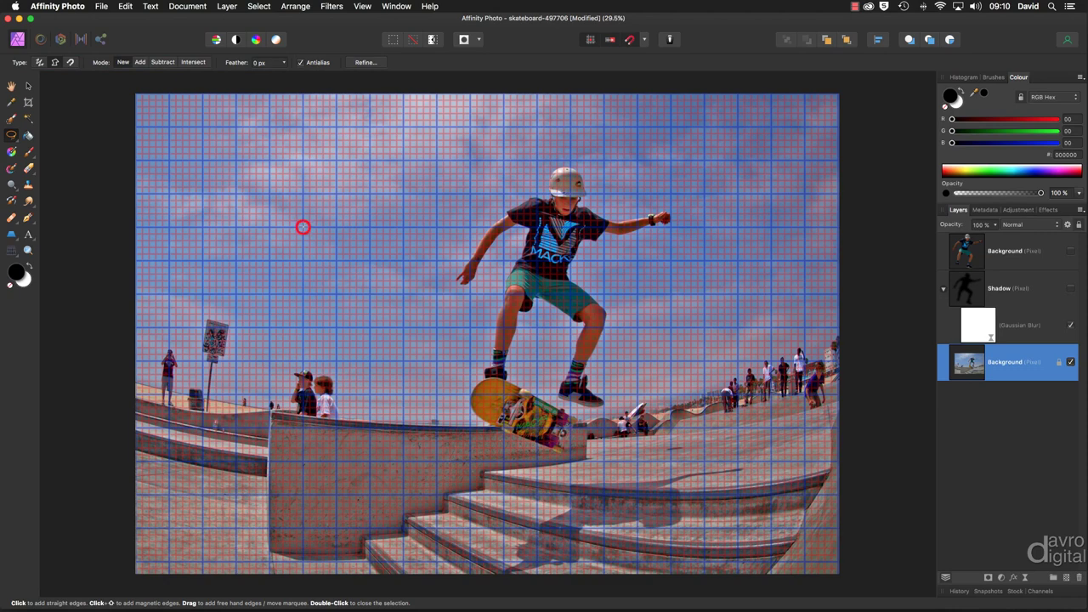
click(304, 228)
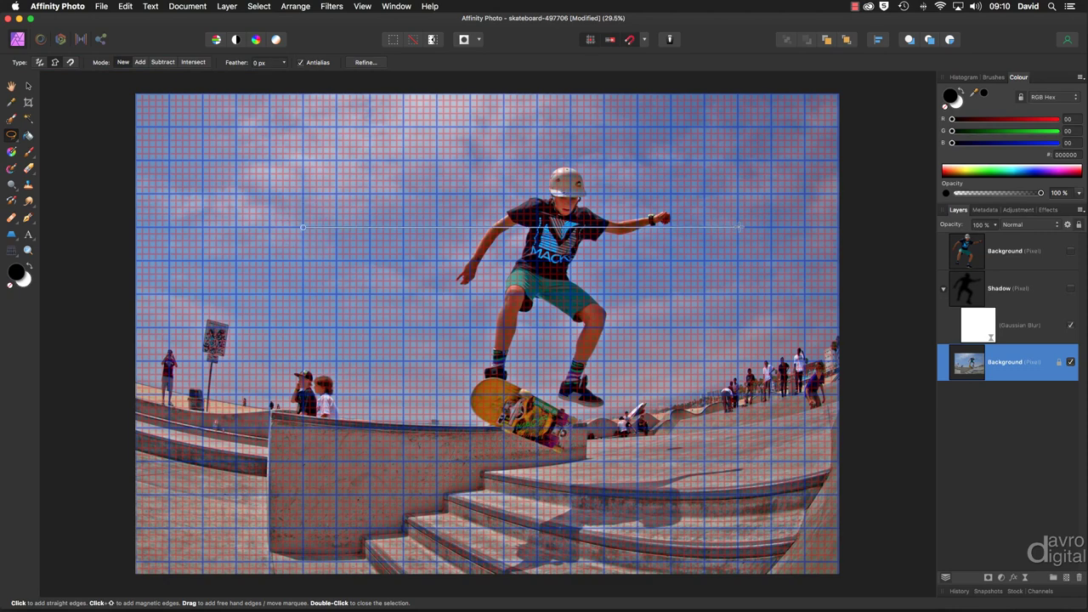
click(738, 227)
click(803, 528)
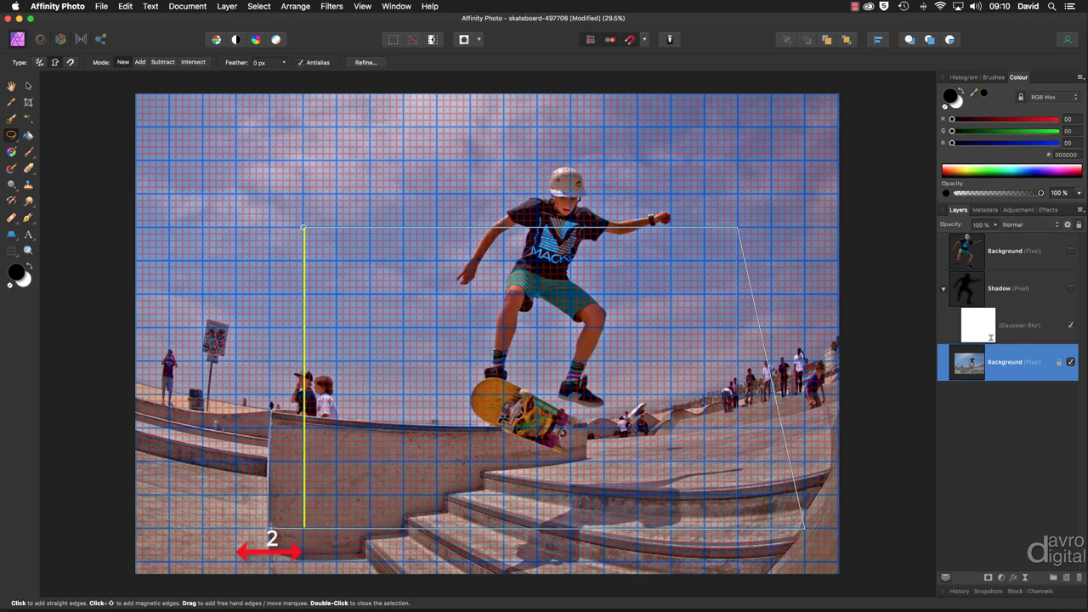
click(236, 528)
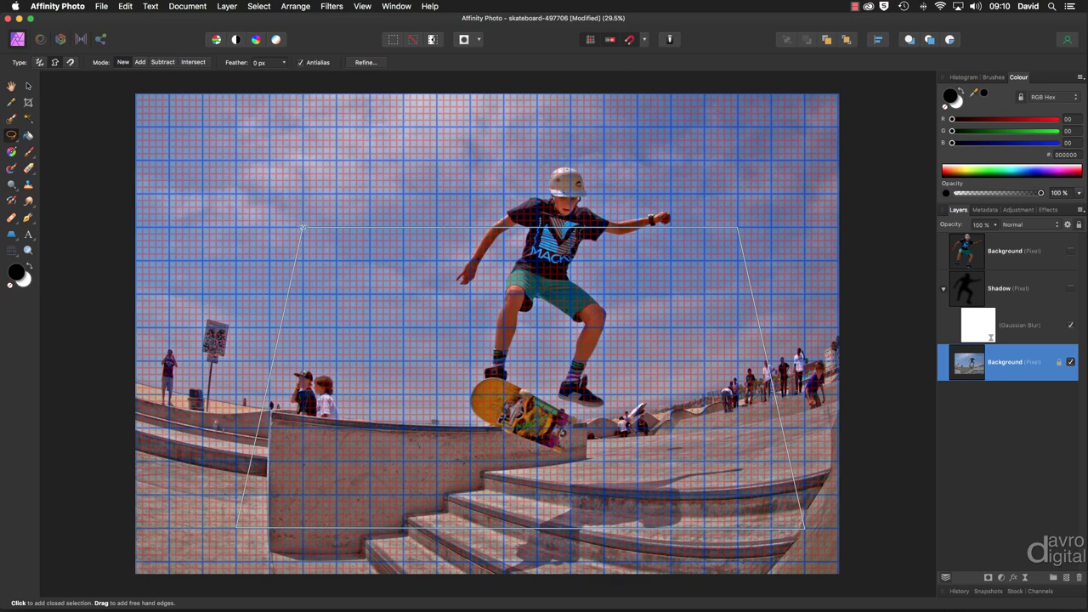
click(303, 227)
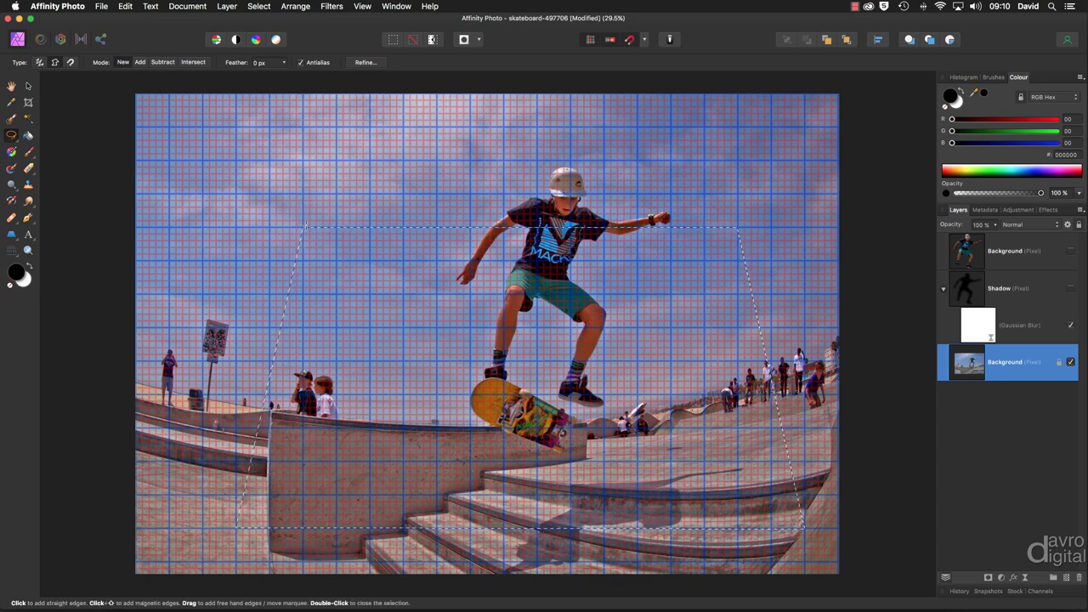
Hide the grid and copy the trapezoid area to a new layer.
click(363, 7)
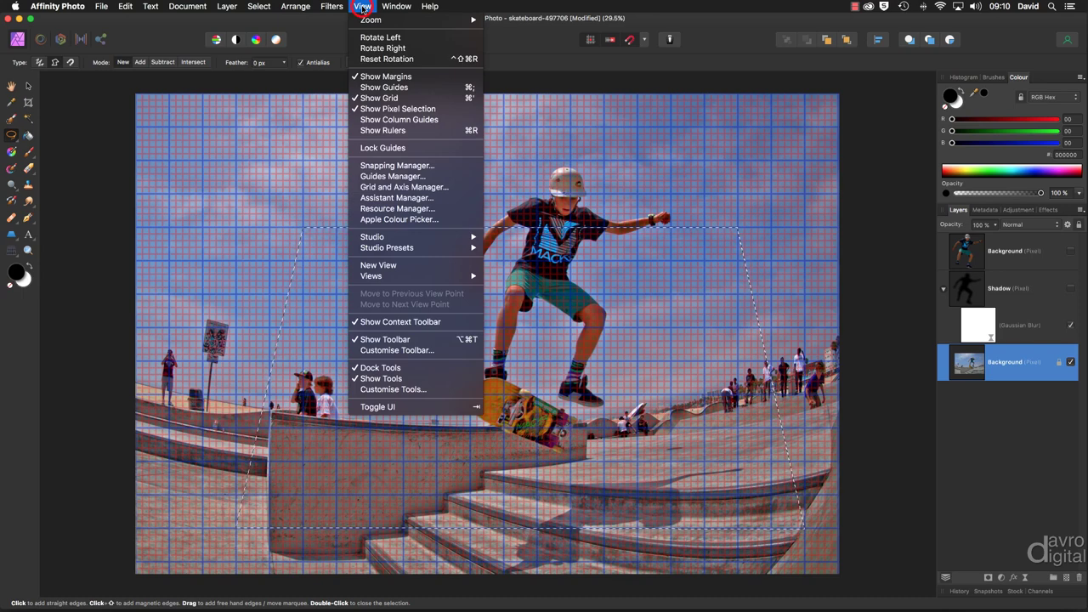
click(374, 97)
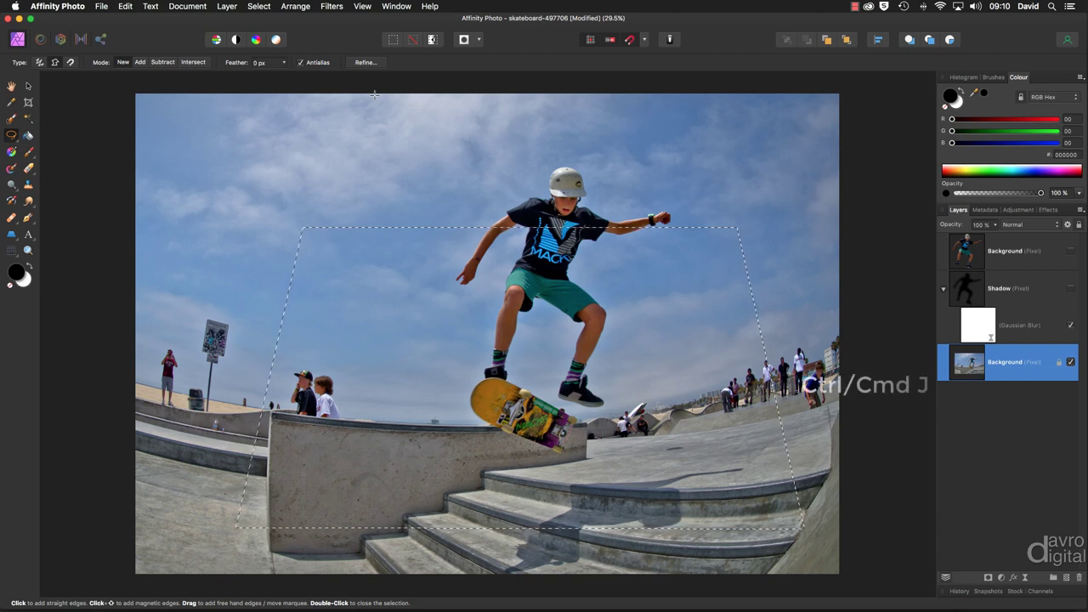
key(super+j)
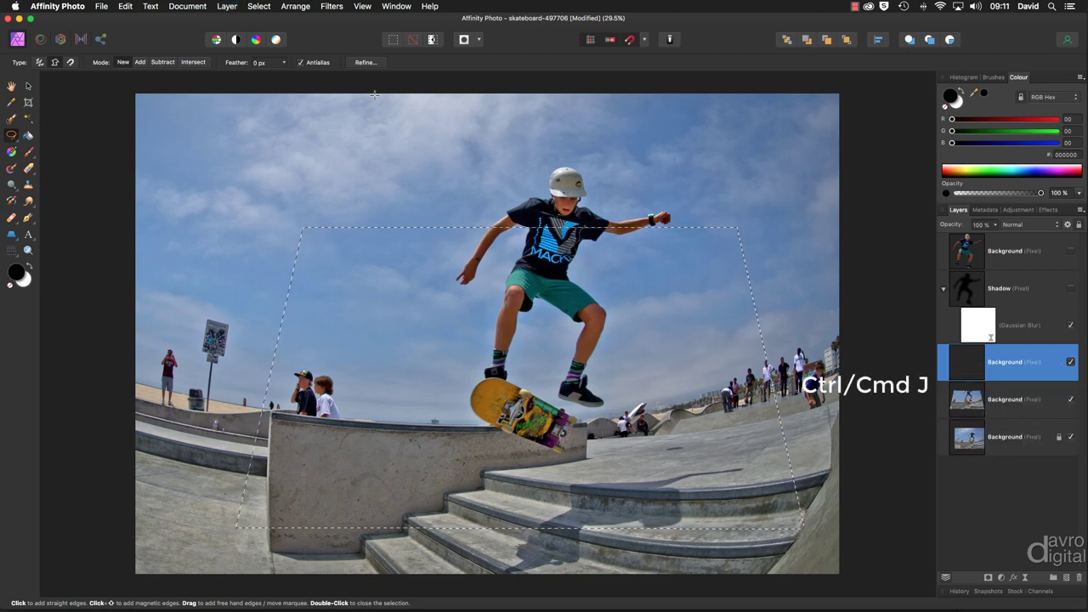
Rename the lower Background copy to 'Shadow'.
click(1010, 404)
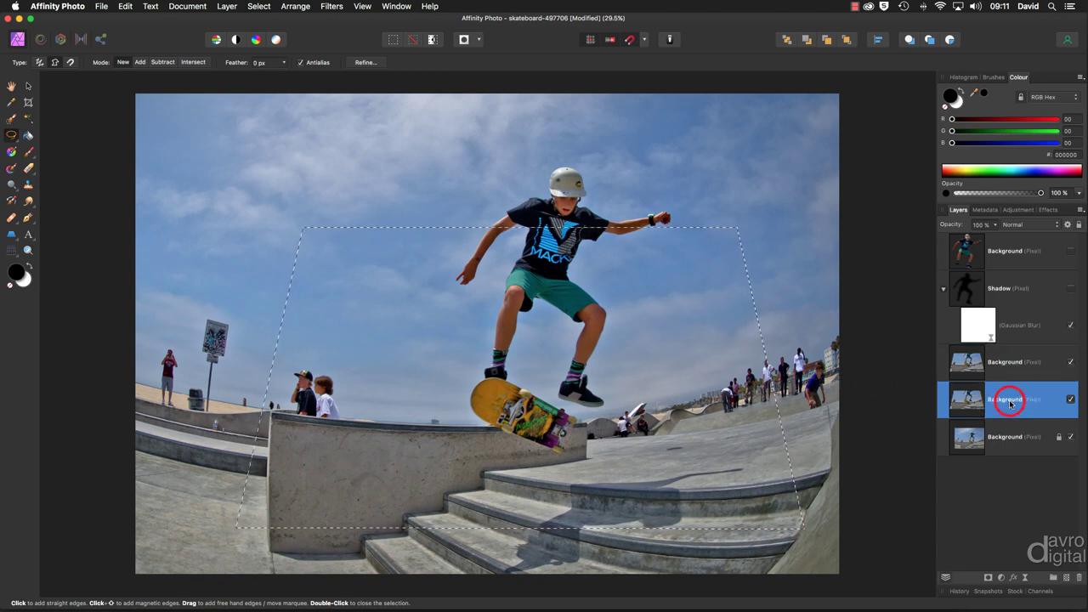
double_click(1010, 401)
text(Shadow)
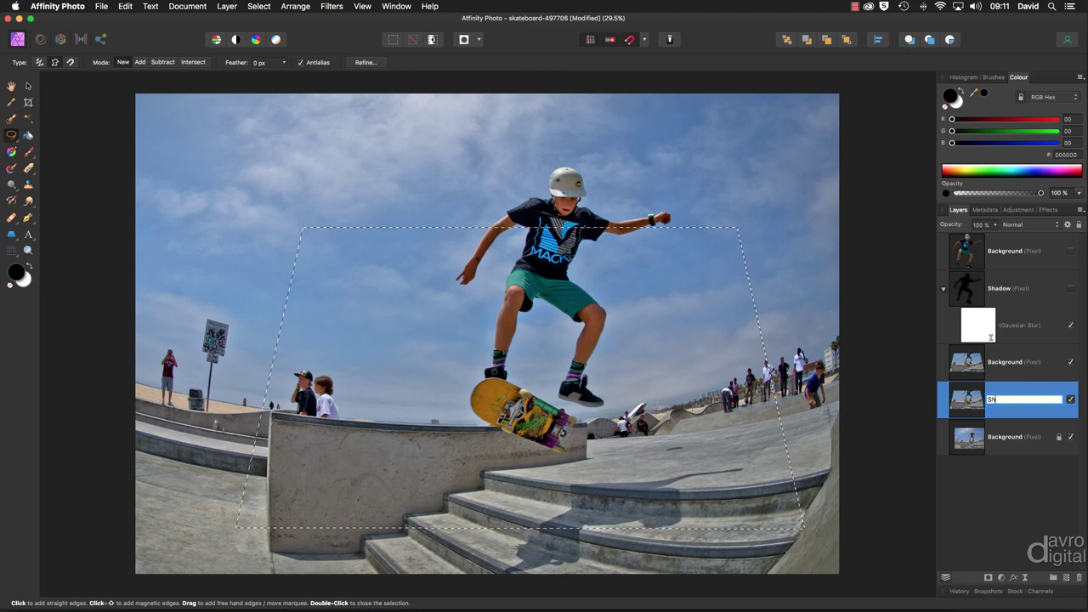
key(Return)
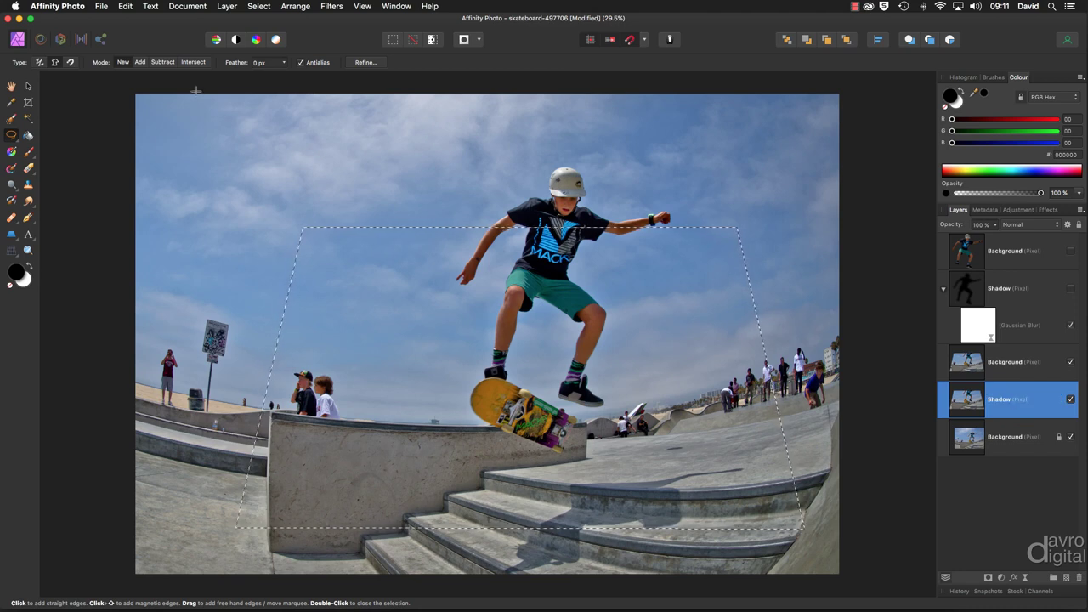
Fill the trapezoid on Shadow with black, hide the photo copy above and deselect.
click(123, 7)
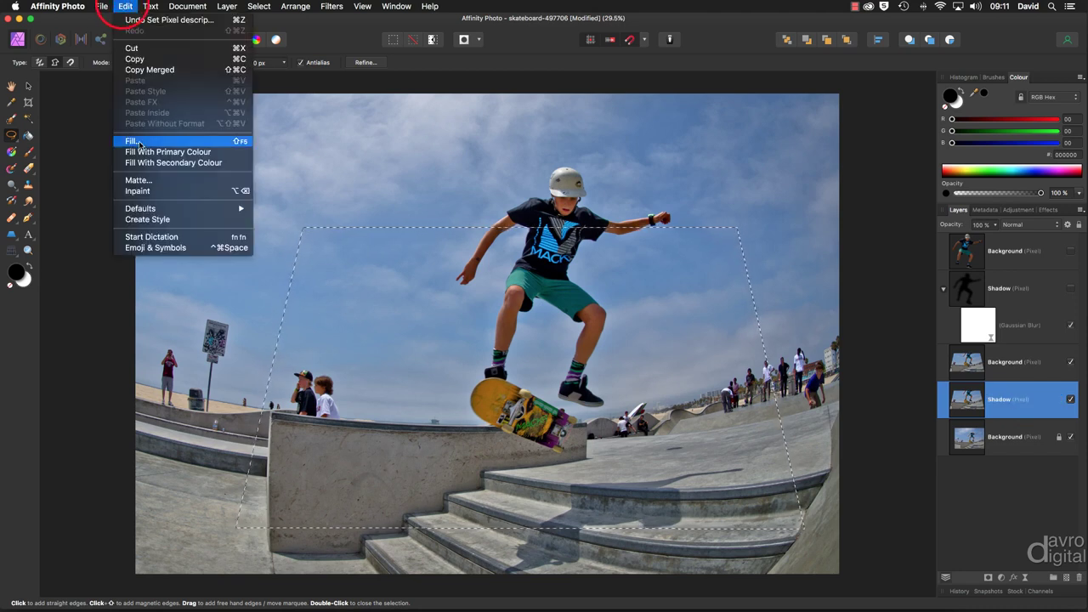
click(140, 162)
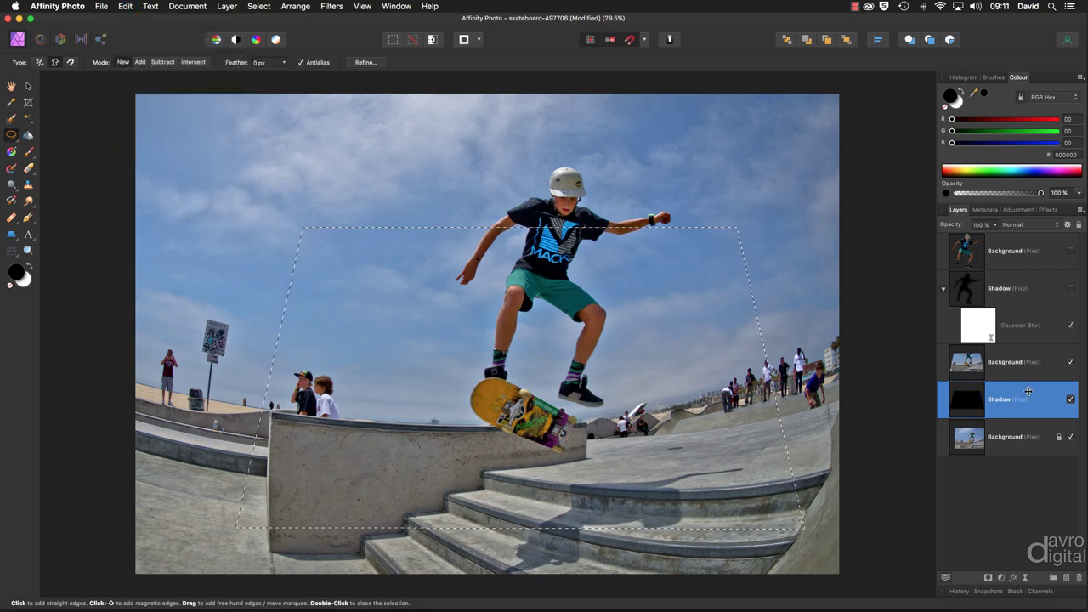
click(1070, 362)
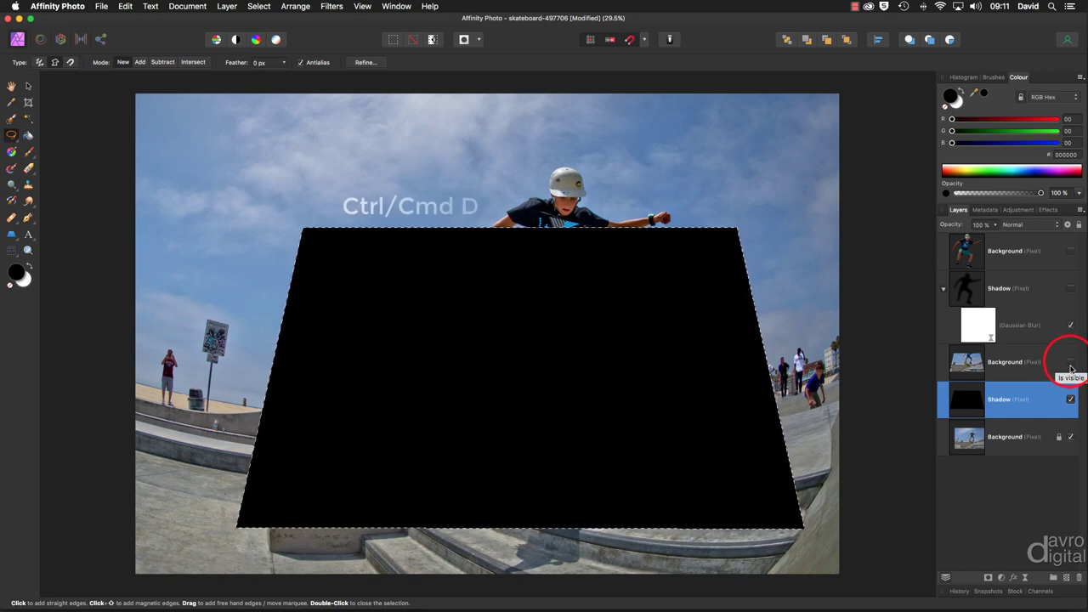
key(super+d)
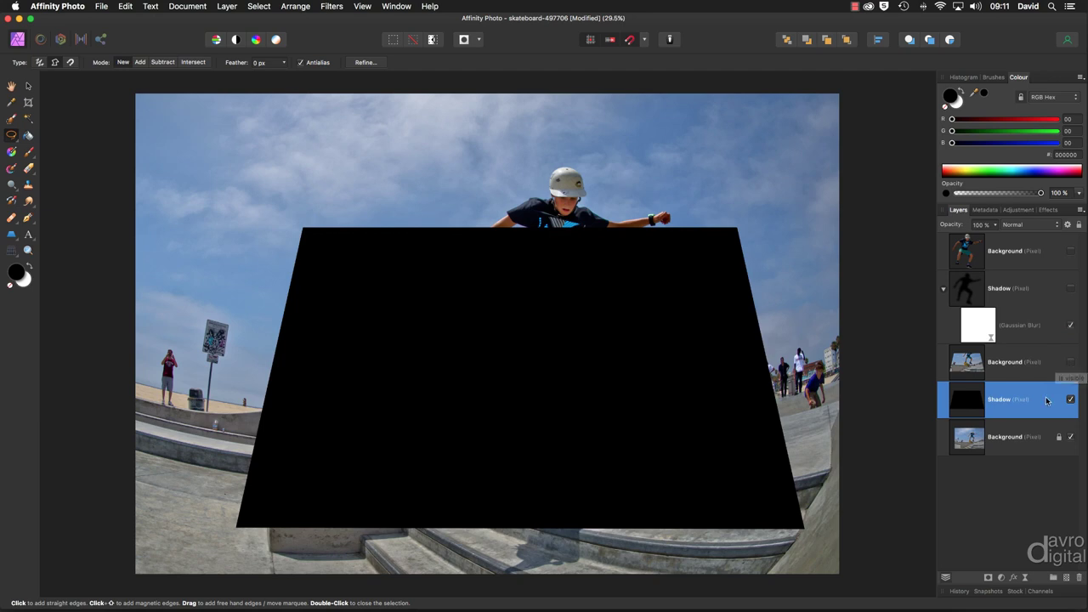
Give the Shadow trapezoid a live Gaussian Blur of about 16.5 px and reshow the middle photo layer.
click(1026, 581)
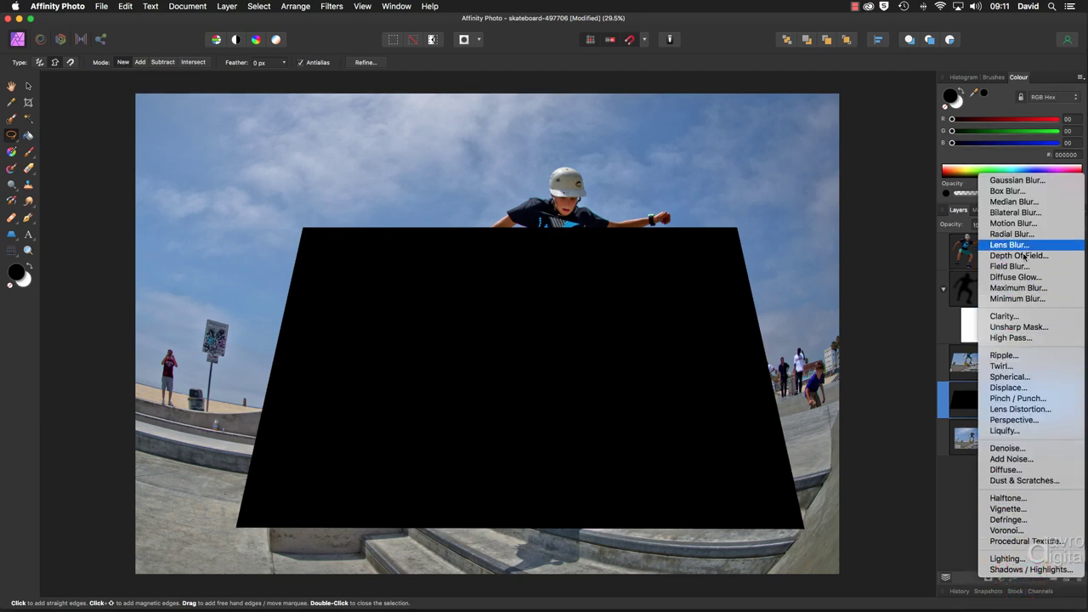
click(1026, 185)
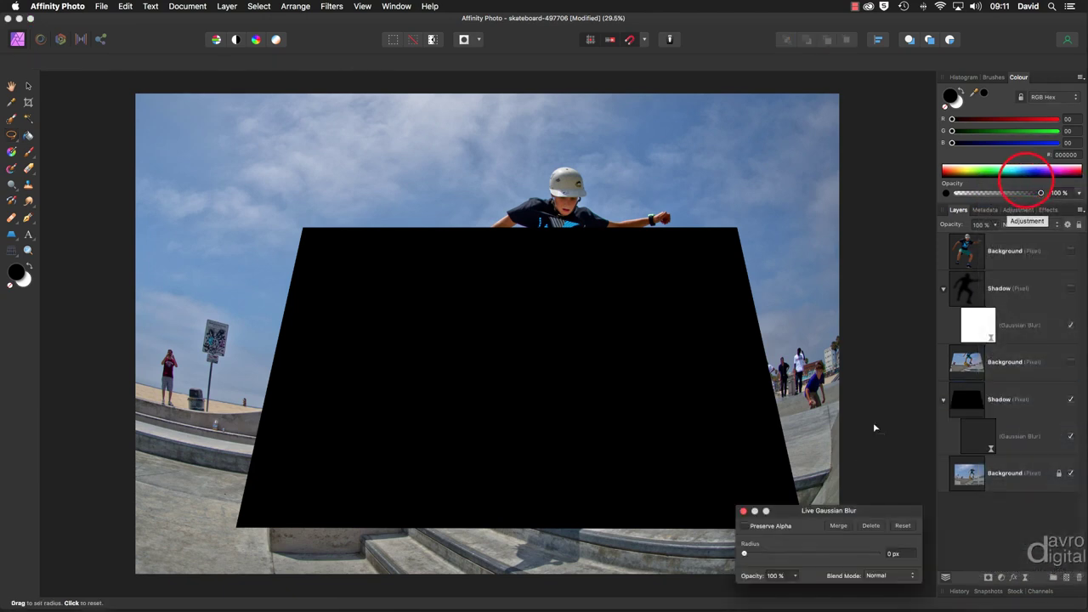
drag(795, 556, 819, 557)
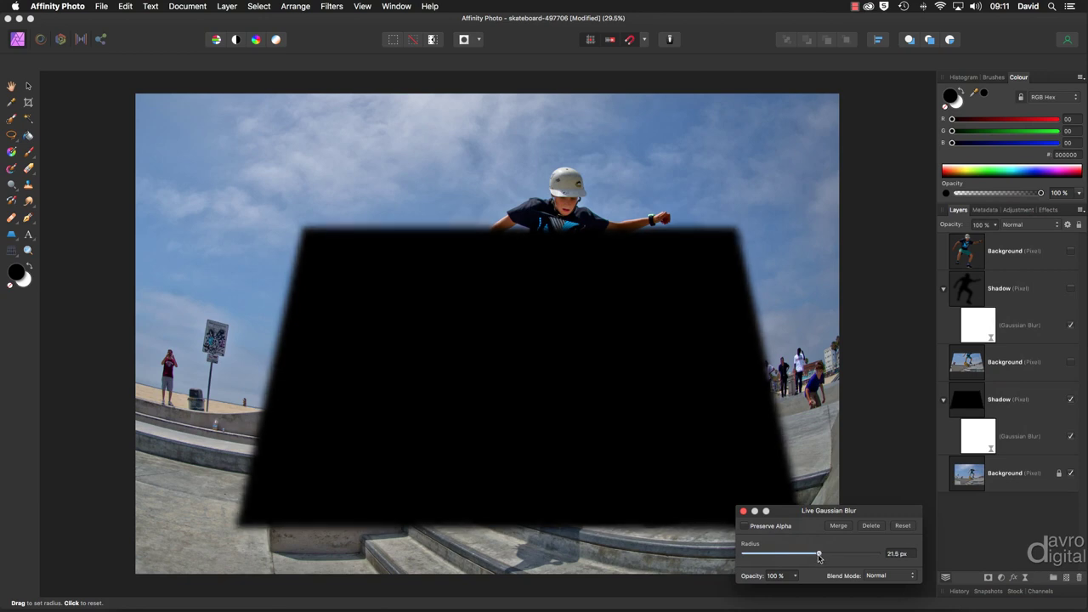
drag(819, 557, 812, 554)
click(744, 512)
key(l)
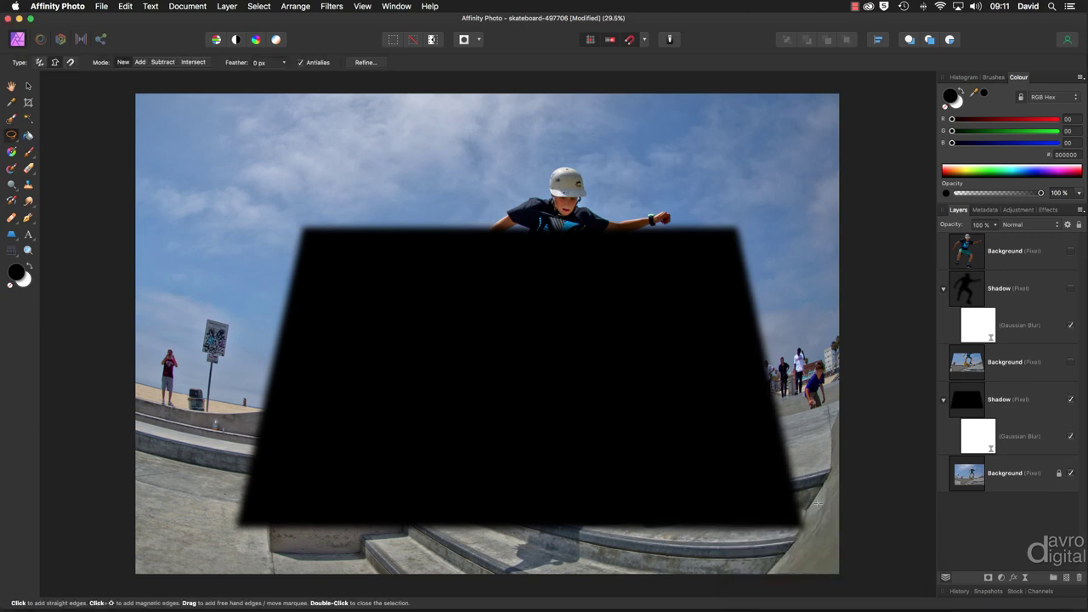
click(1070, 362)
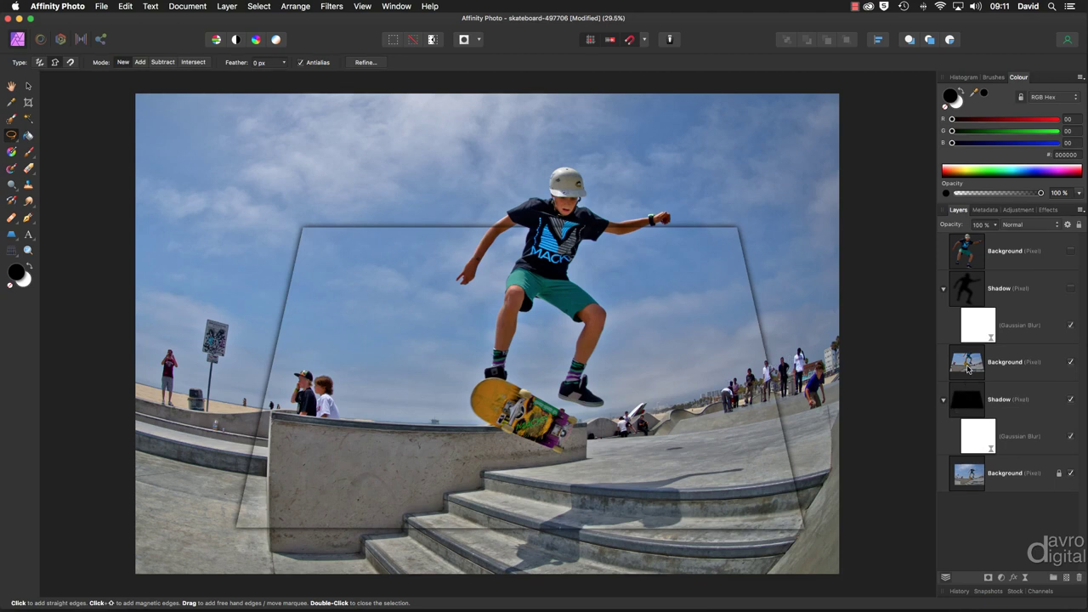
Give the middle photo layer a white inside Outline effect with a 15.9 px radius.
click(968, 366)
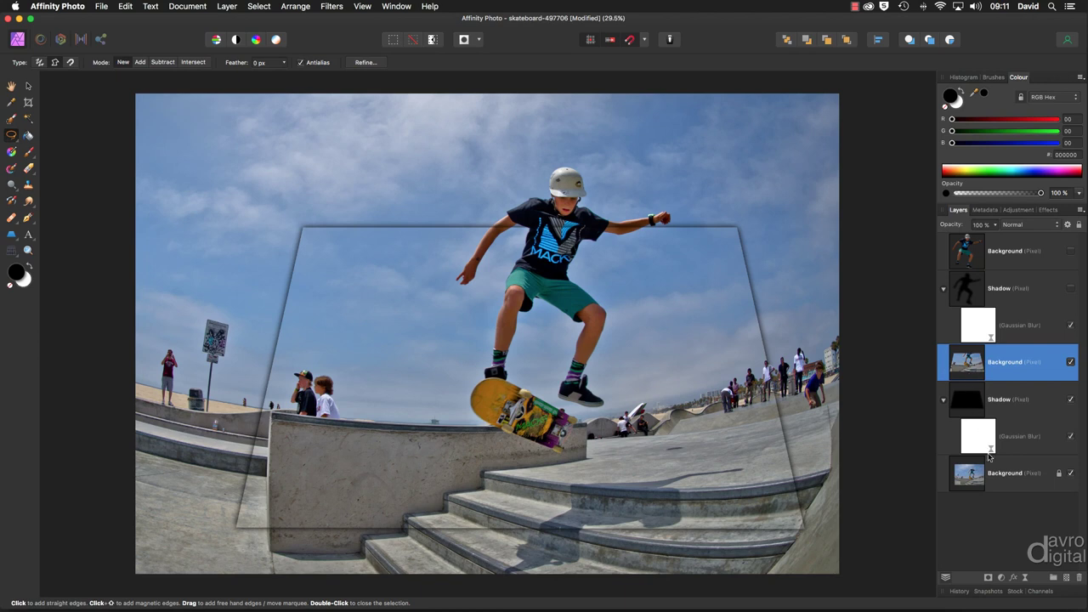
click(1014, 578)
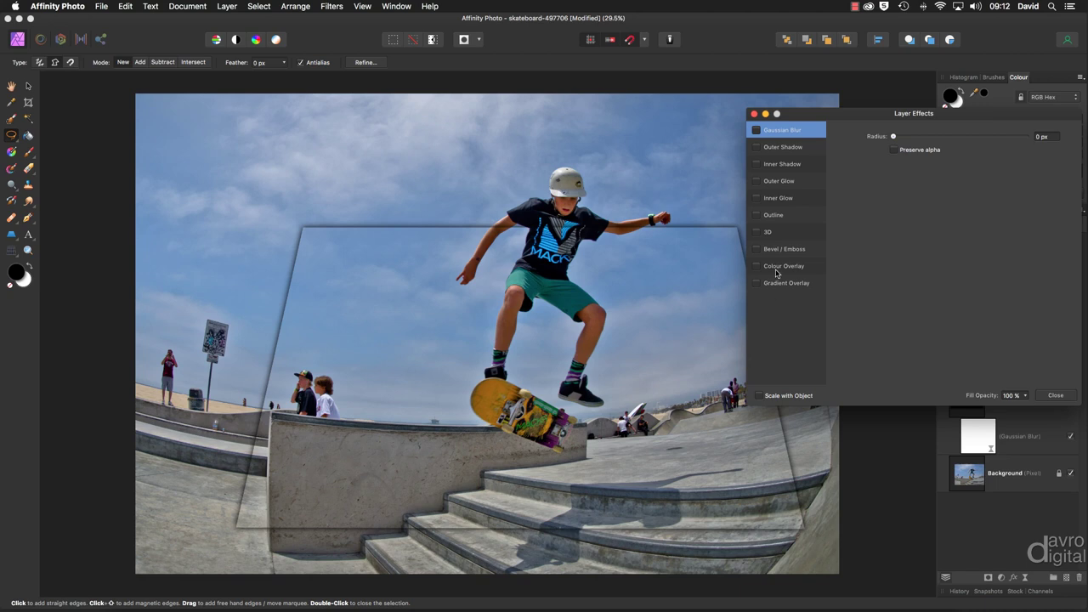
click(757, 216)
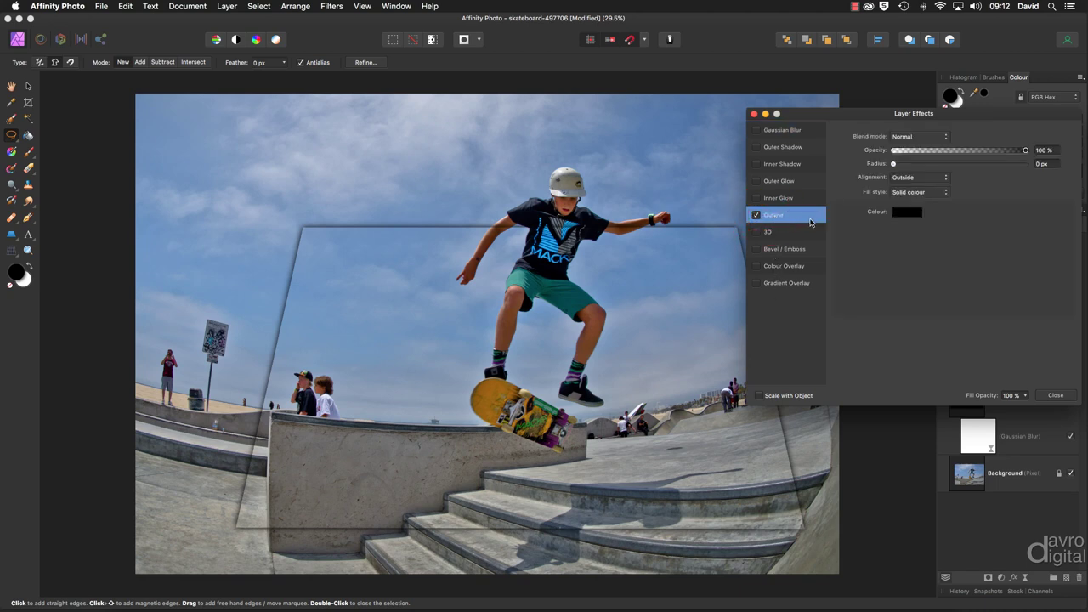
click(906, 215)
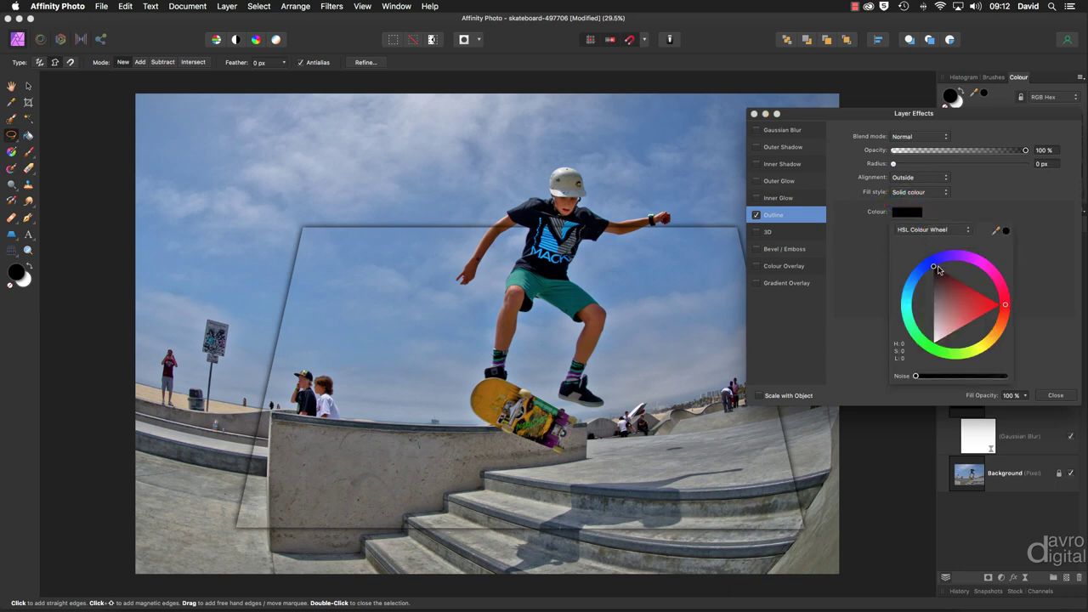
drag(949, 302, 929, 351)
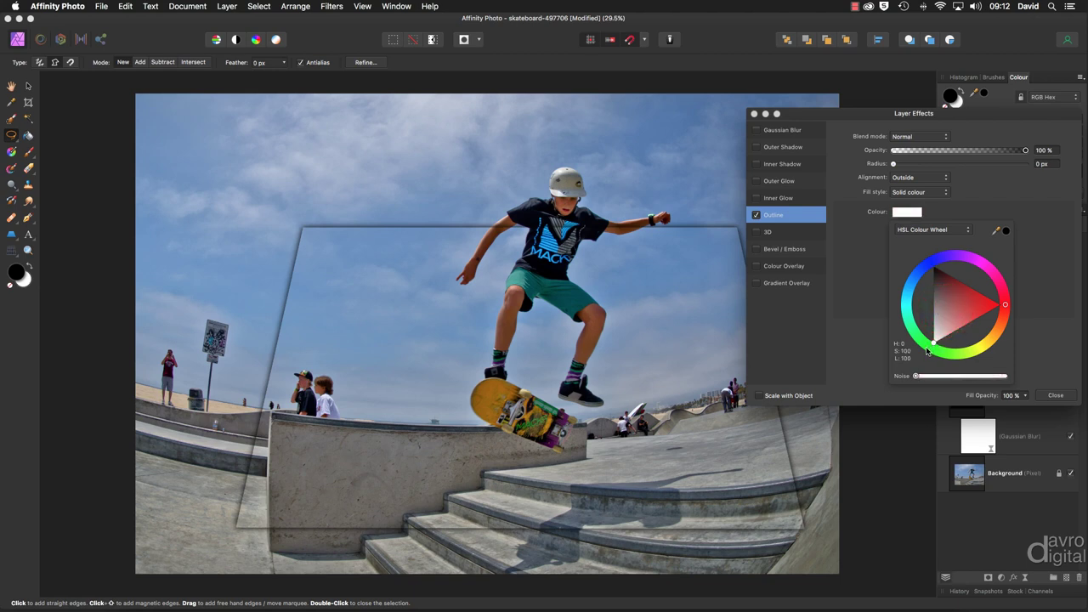
click(903, 180)
click(906, 192)
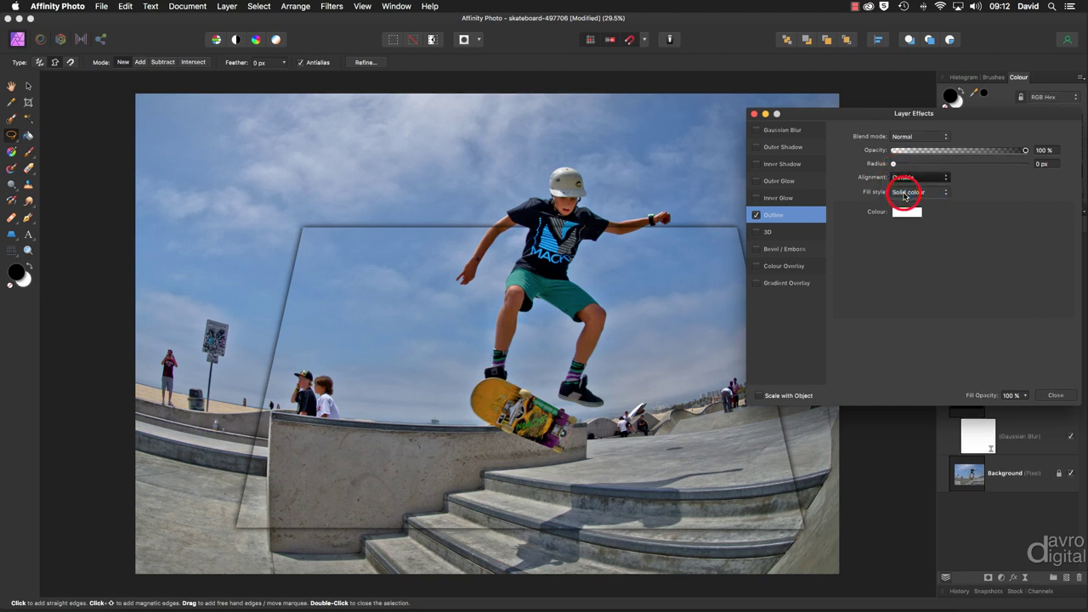
drag(894, 164, 959, 166)
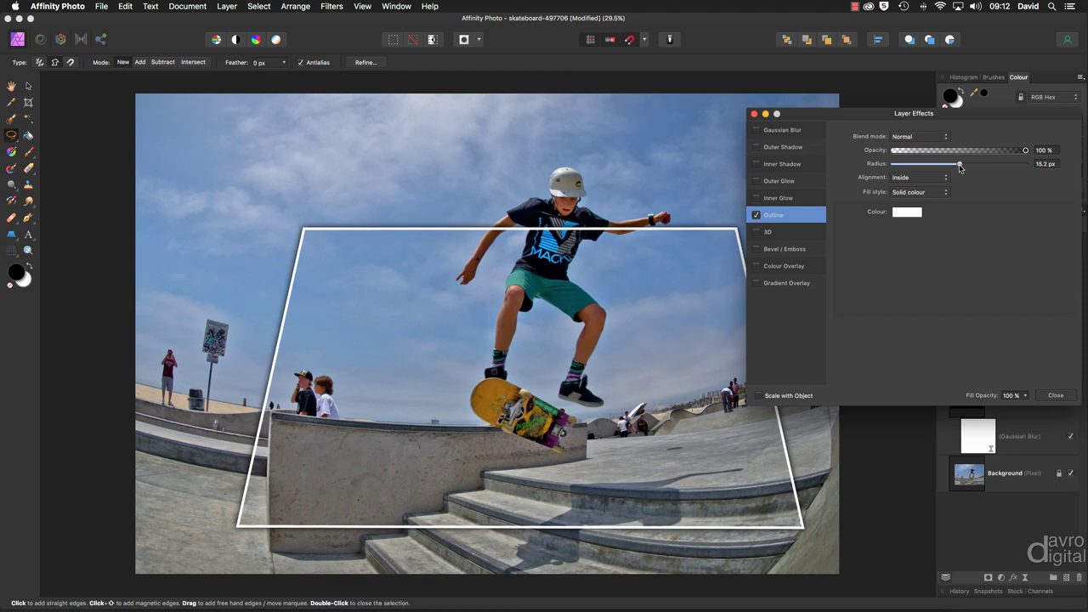
drag(960, 168, 961, 167)
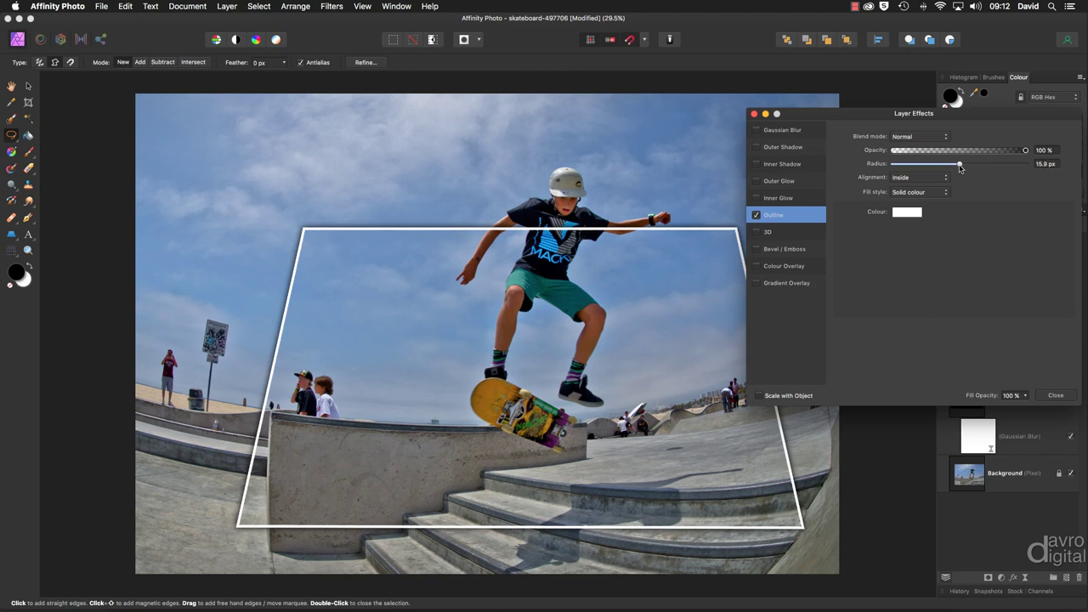
click(754, 114)
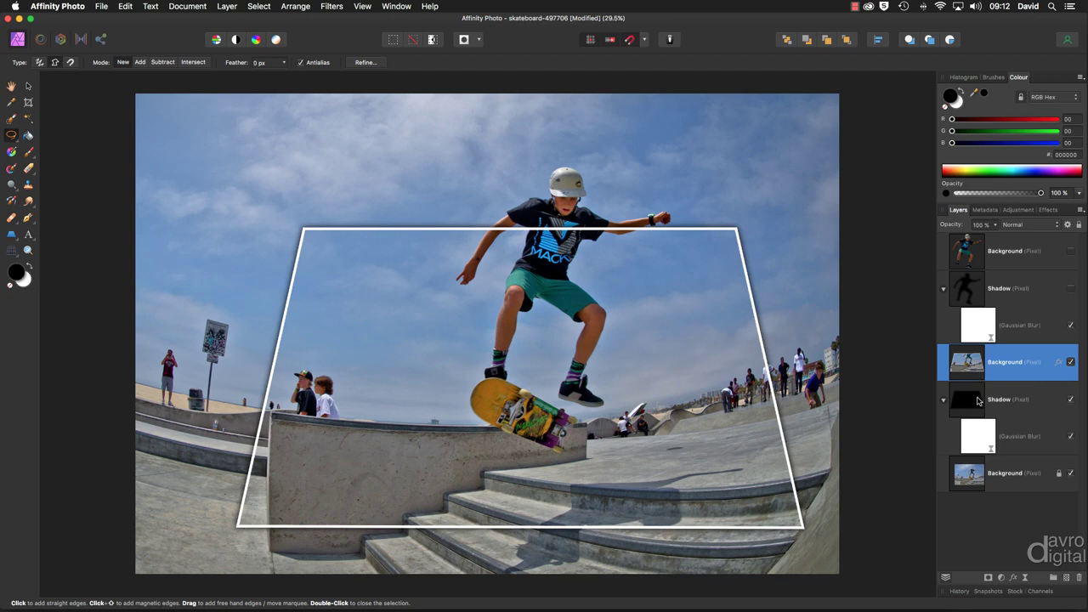
Select the blurred frame Shadow layer and extend its bottom edge downward.
click(978, 402)
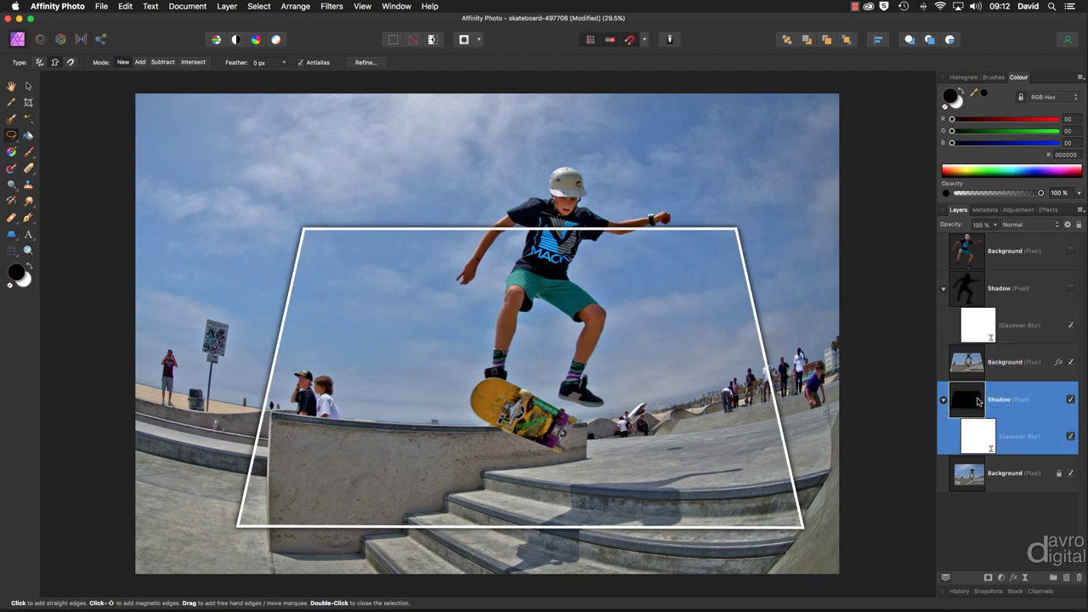
key(v)
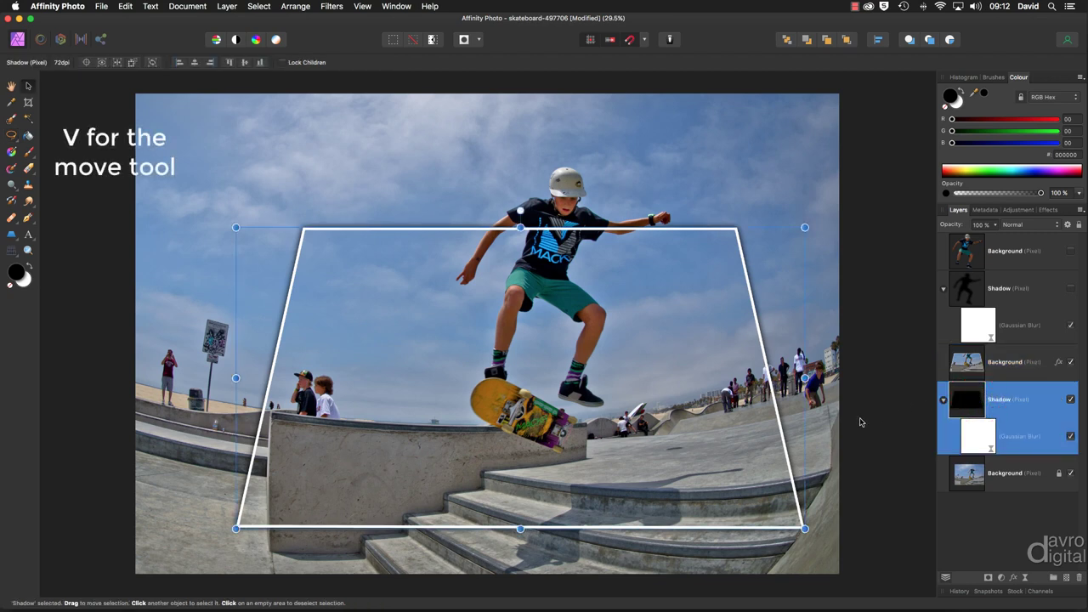
drag(563, 420, 558, 417)
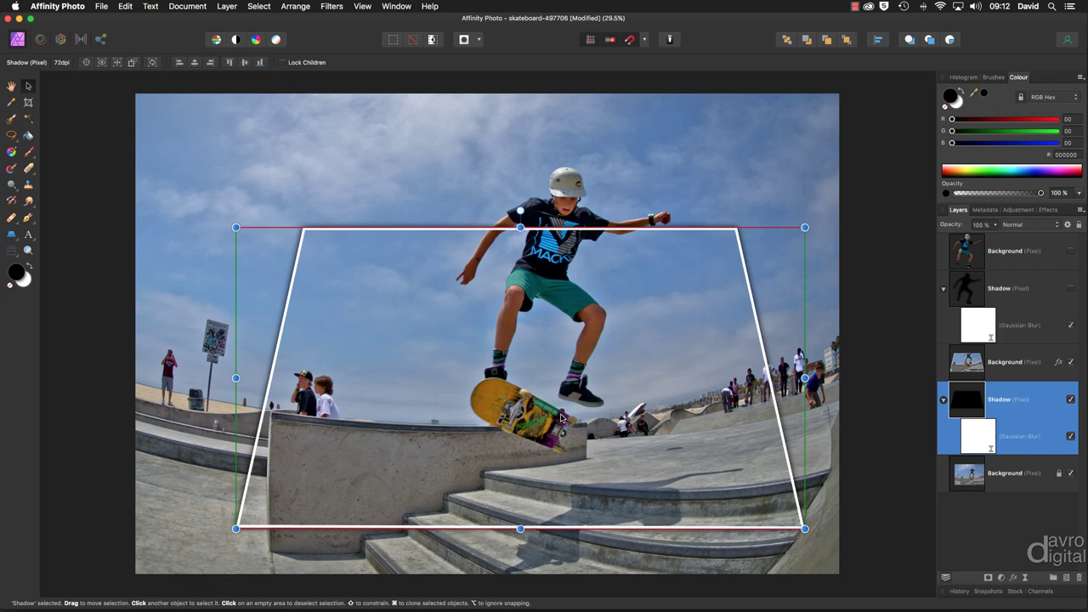
drag(561, 419, 561, 420)
drag(521, 528, 520, 538)
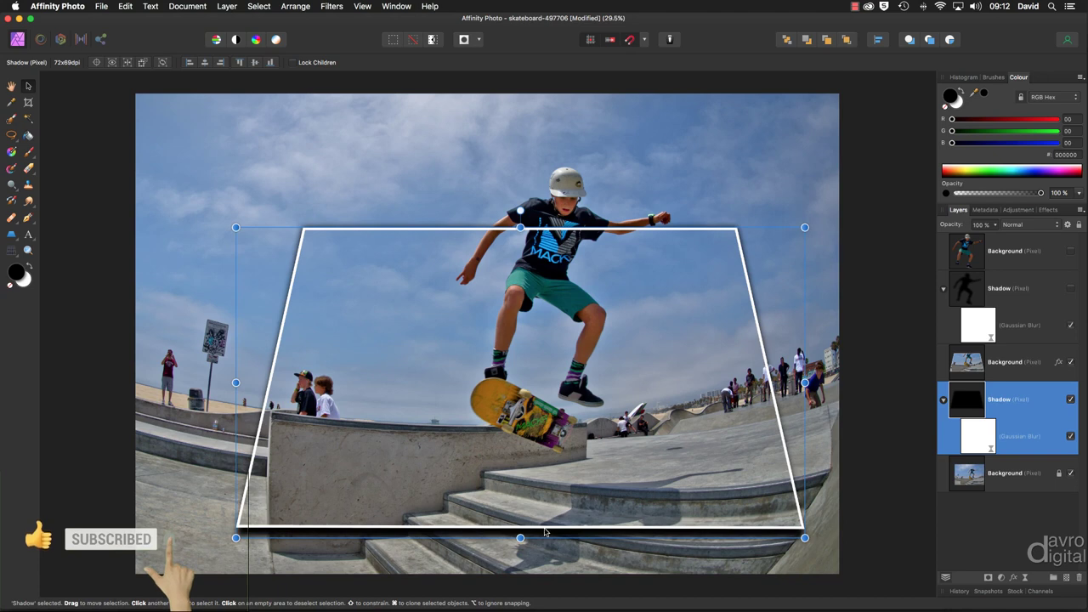
drag(520, 537, 516, 538)
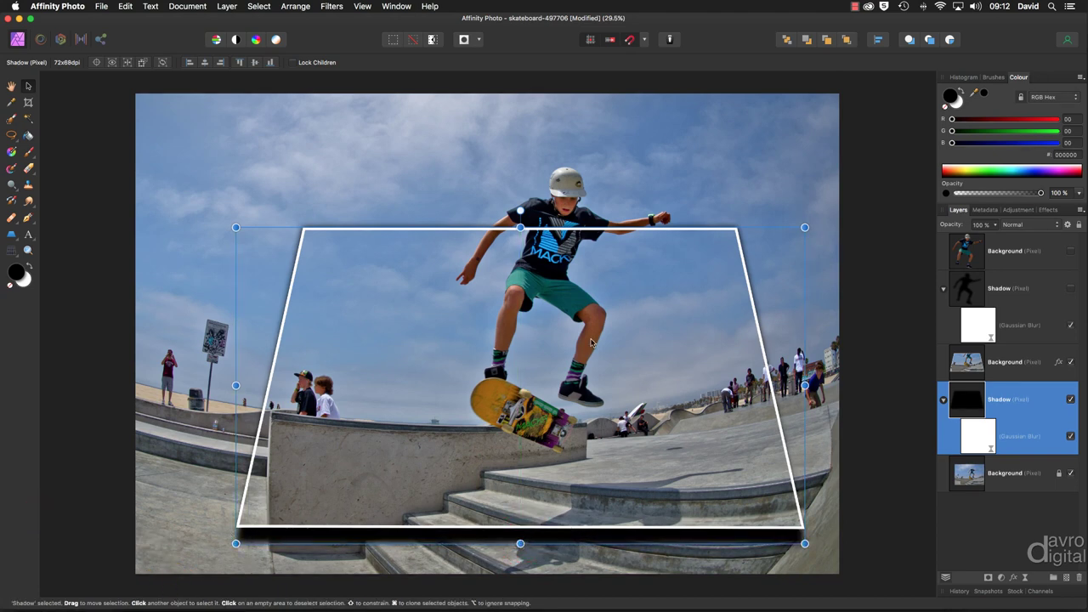
Adjust the shadow's top edge, widen its sides, and set its opacity to 56%.
click(520, 228)
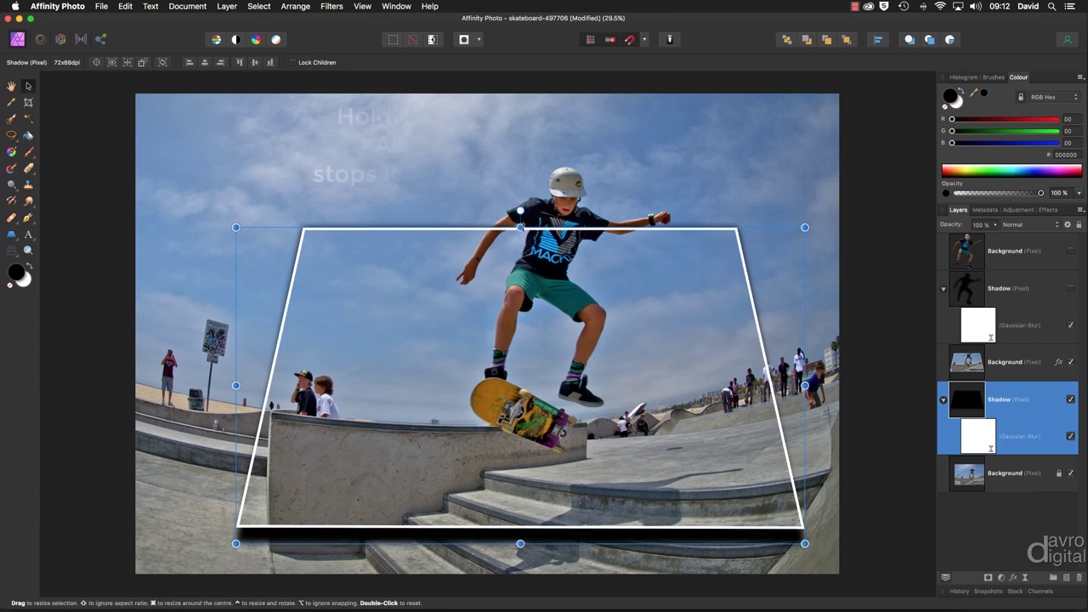
drag(520, 227, 520, 229)
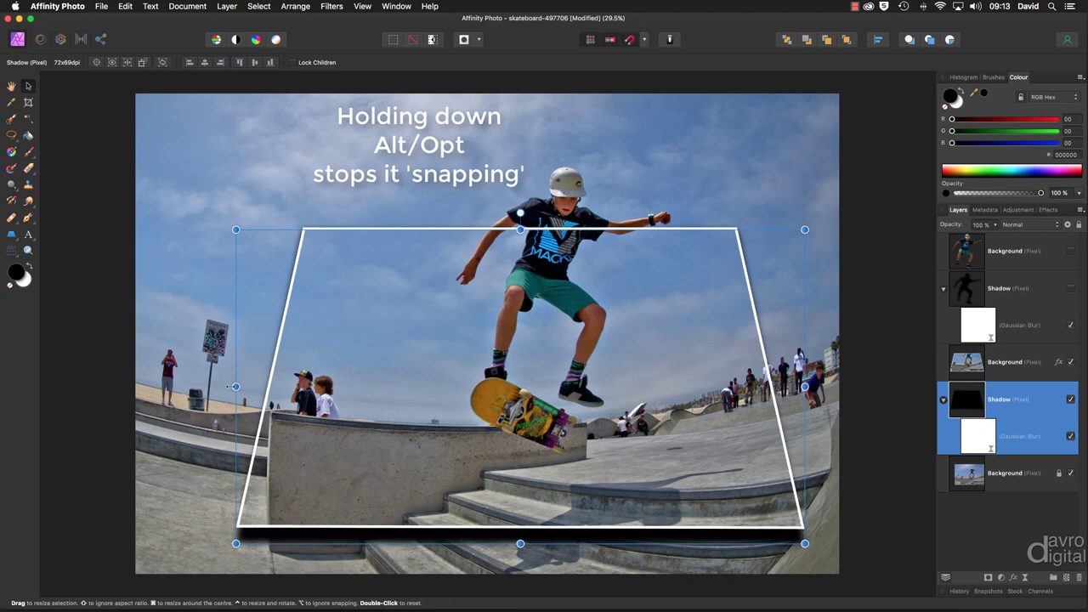
drag(235, 387, 237, 387)
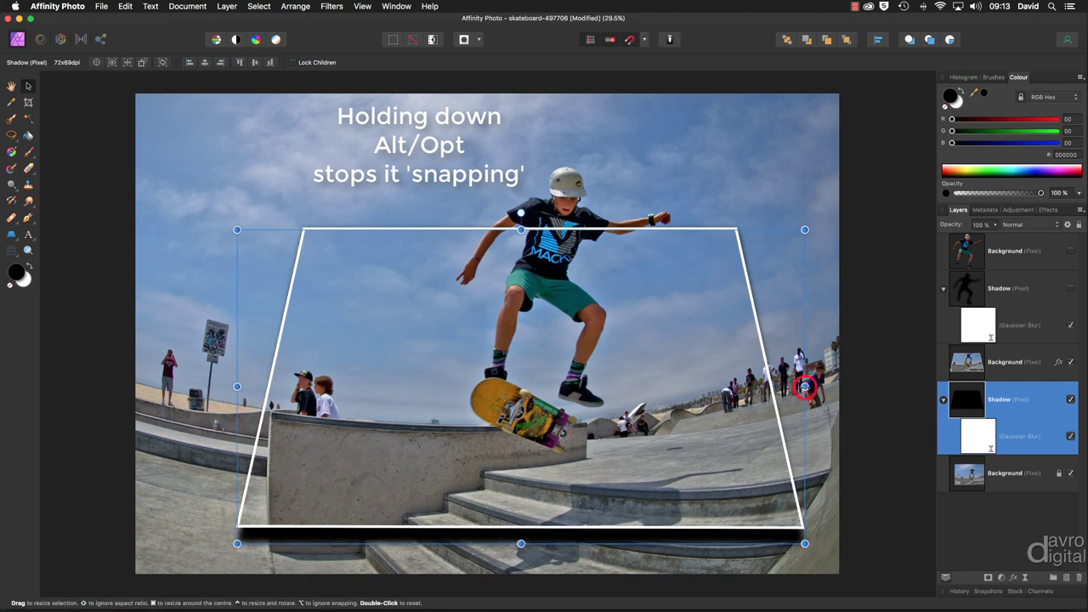
drag(805, 386, 811, 386)
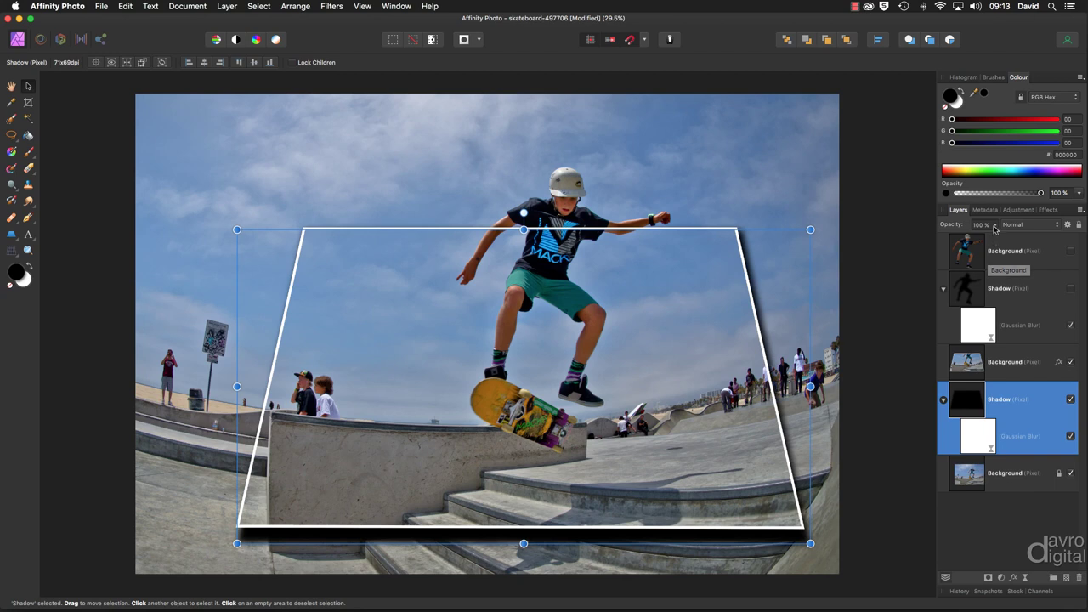
drag(995, 226, 946, 239)
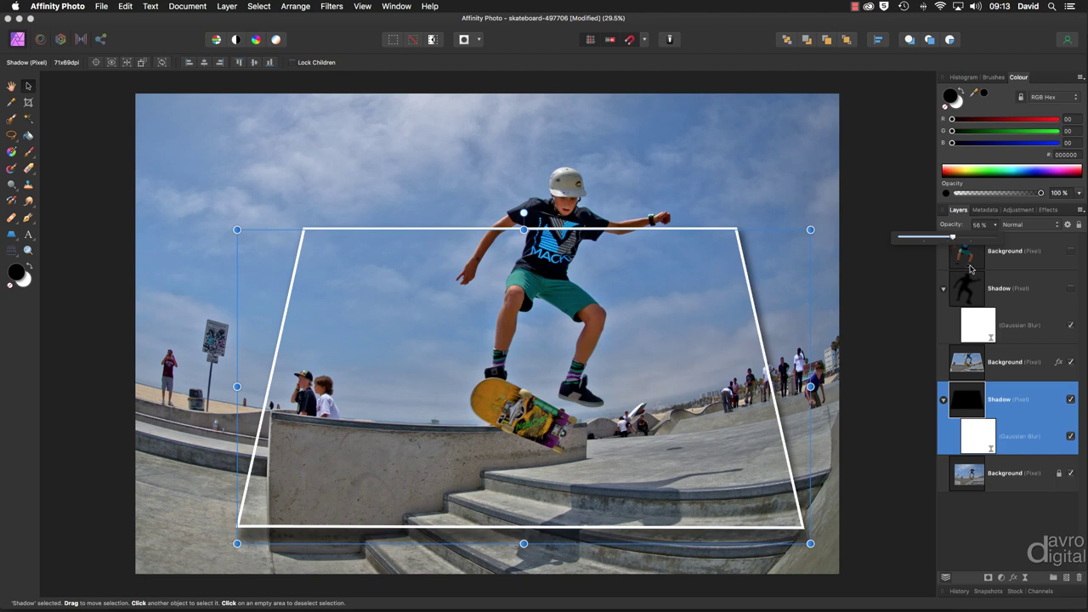
Show the skater and its silhouette shadow, nudging the shadow two steps right and two down.
click(1012, 285)
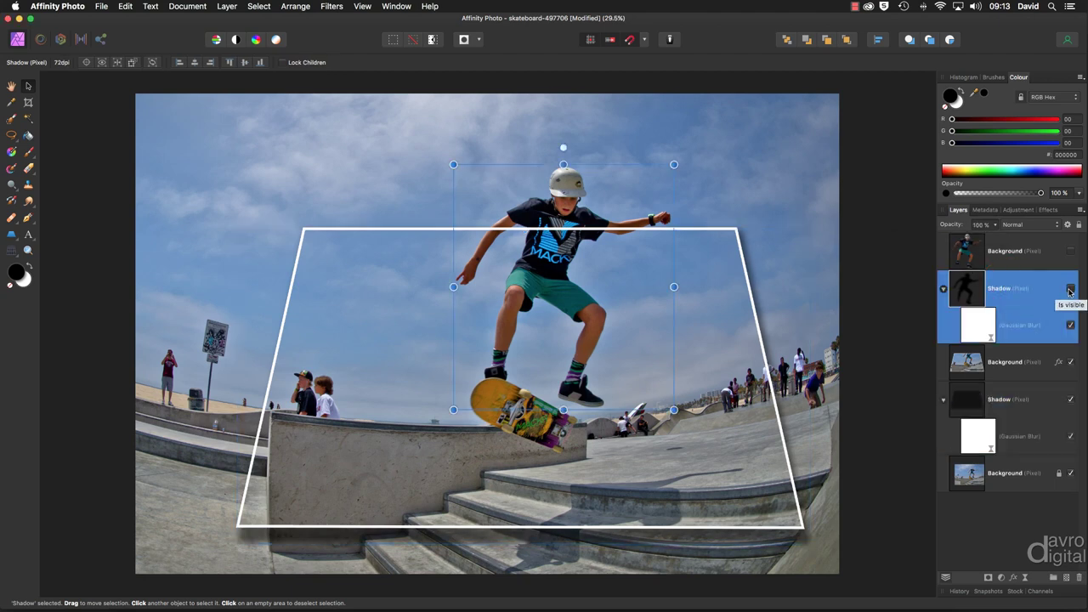
click(1069, 290)
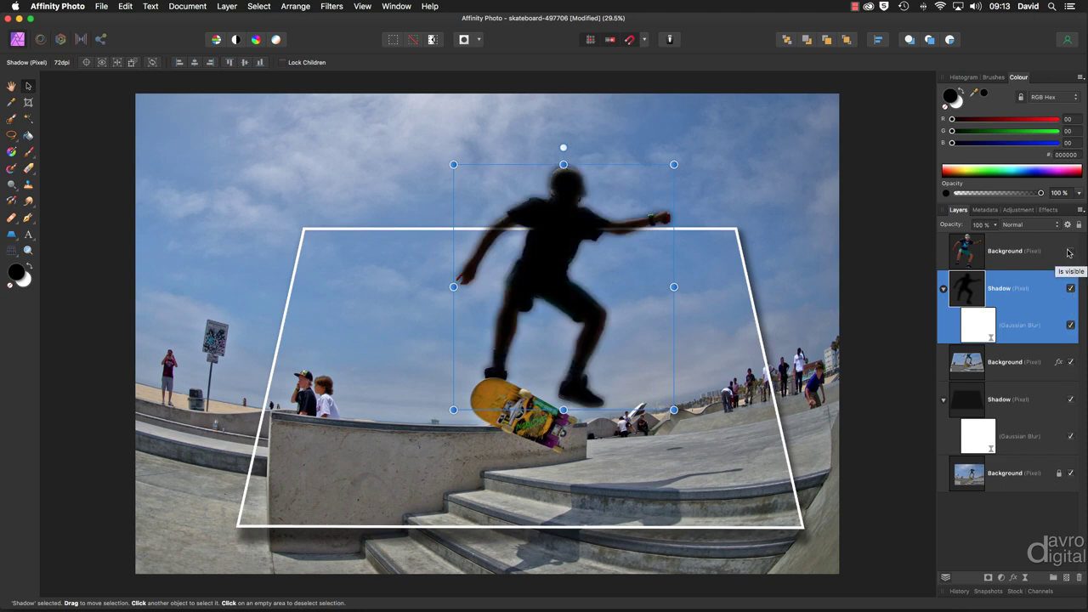
click(1070, 252)
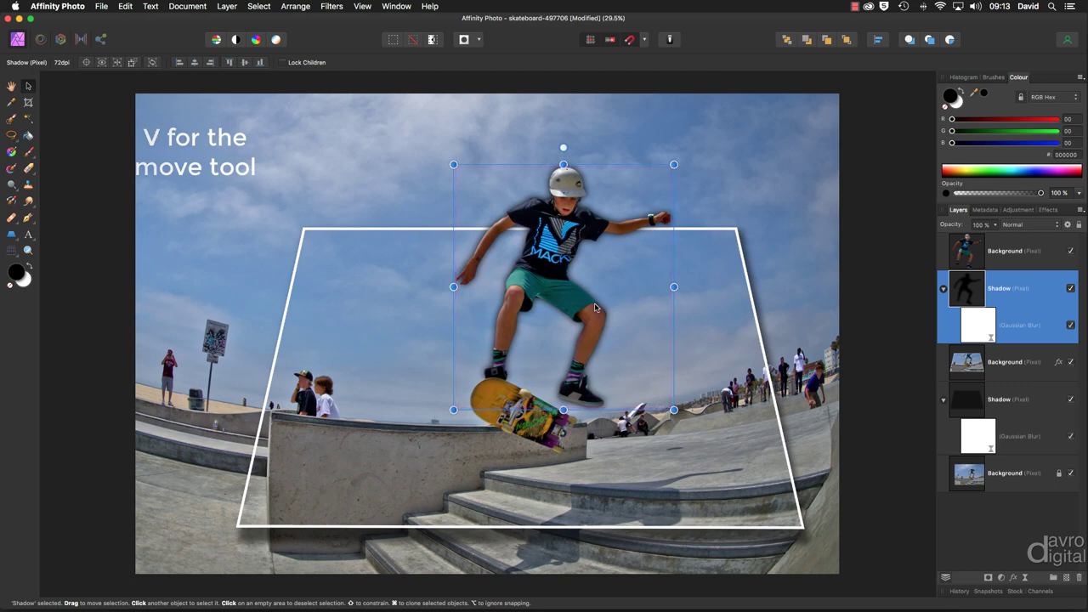
key(Right)
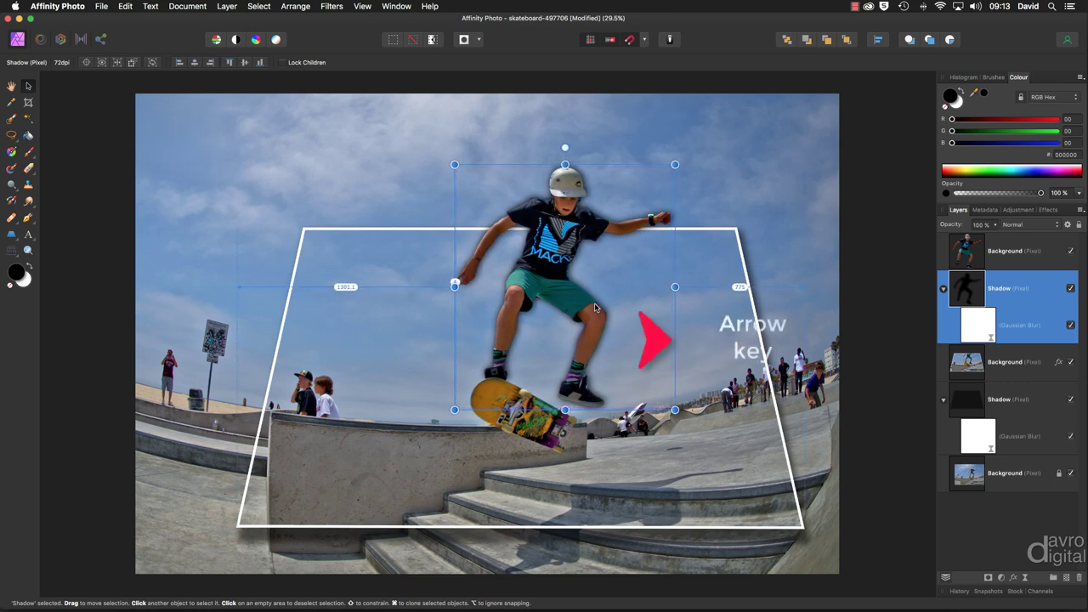
key(Right)
key(Right)
key(Right)
key(Right)
key(Right)
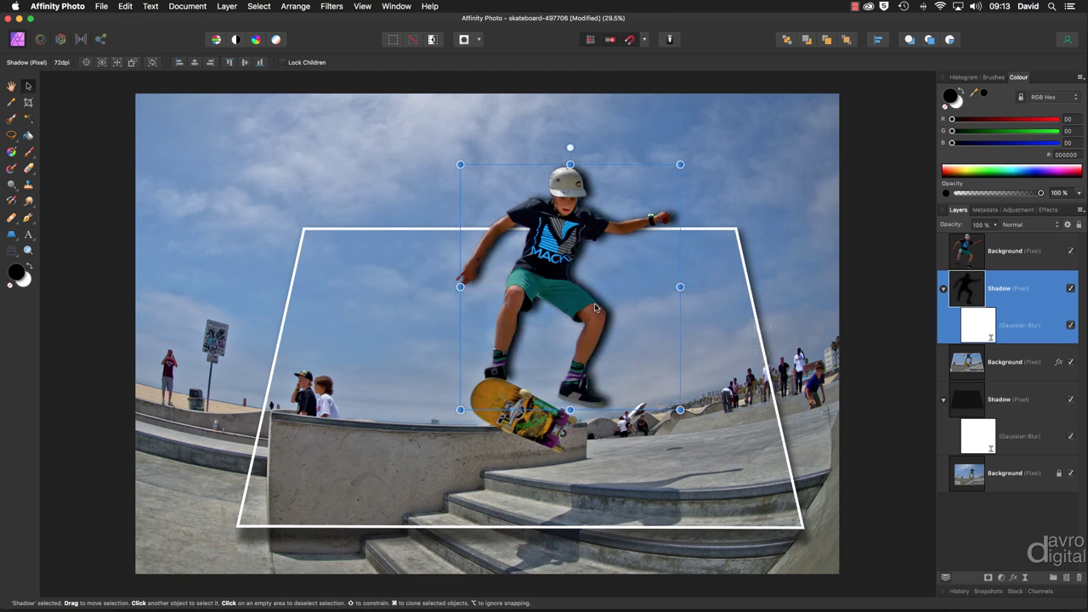
key(Down)
key(Down)
key(Down)
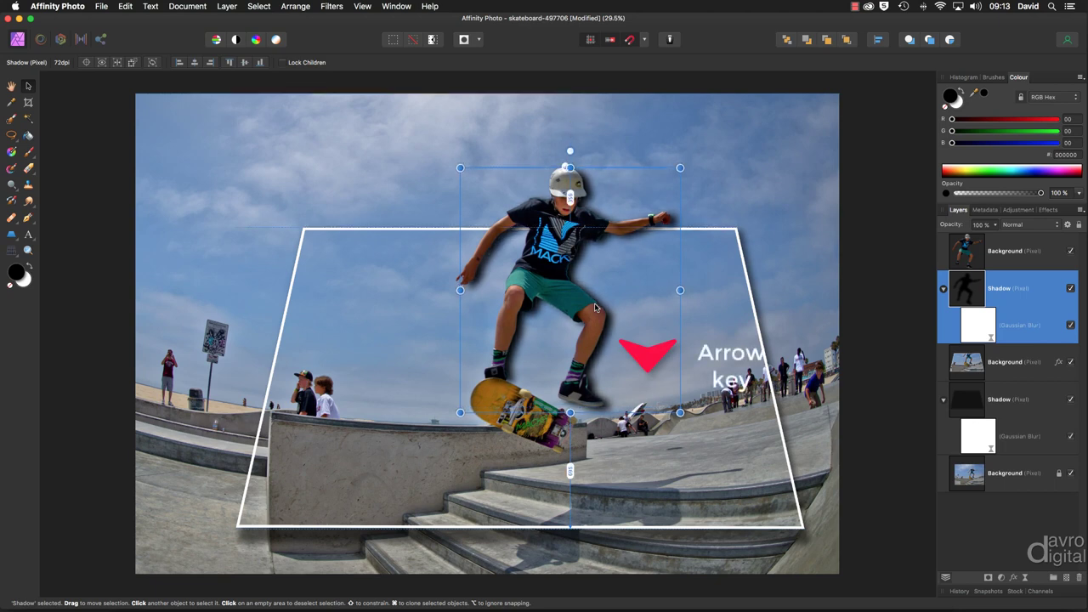
key(Down)
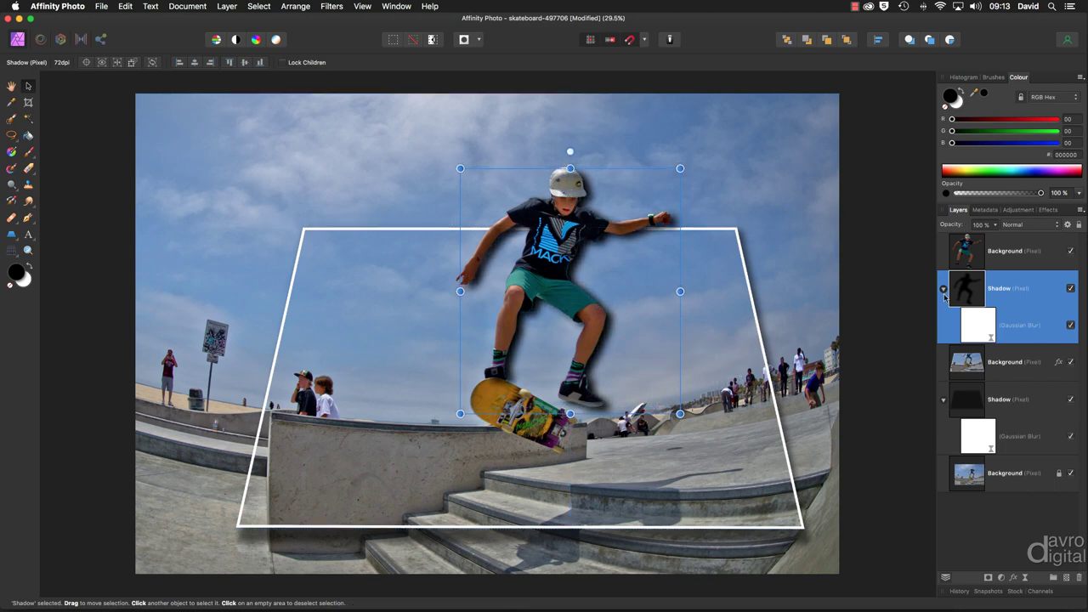
Lower the skater shadow's opacity to 64% and deselect it.
click(996, 225)
drag(995, 234, 963, 240)
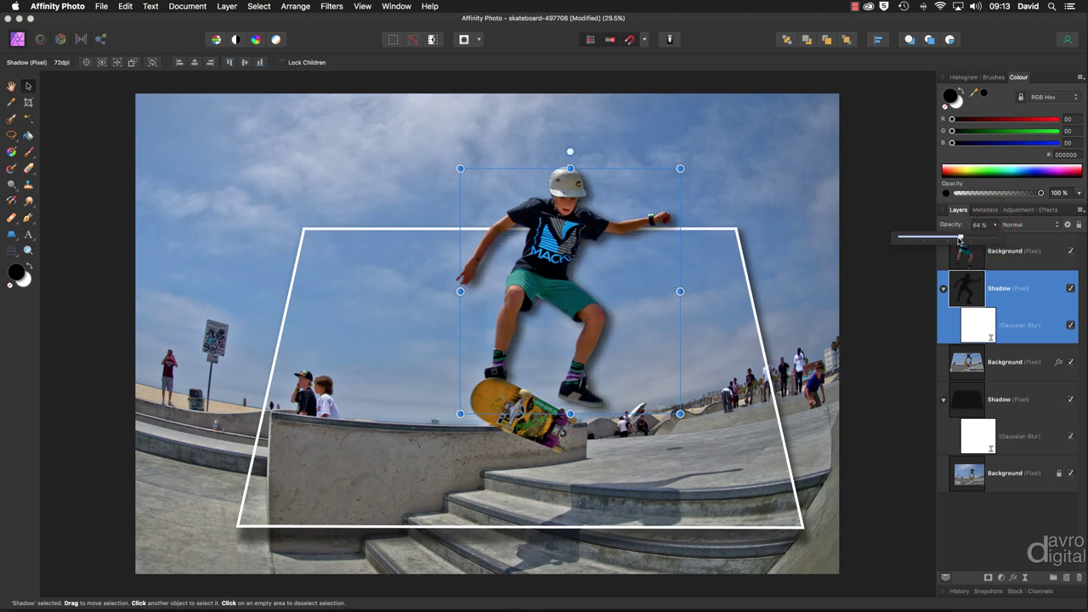
click(861, 261)
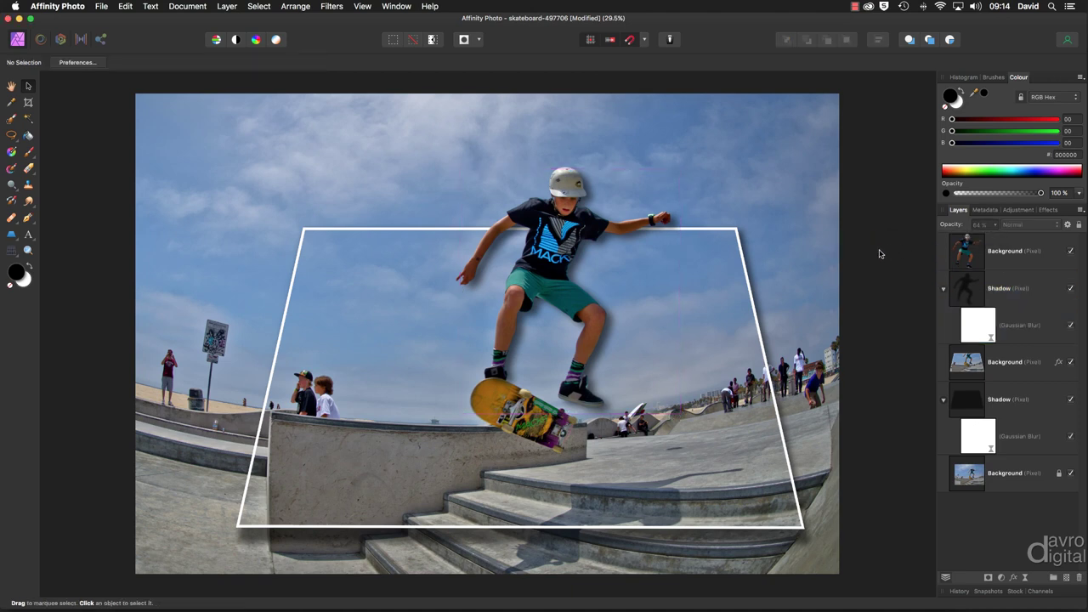
Add a Recolour adjustment above the original background photo layer.
key(h)
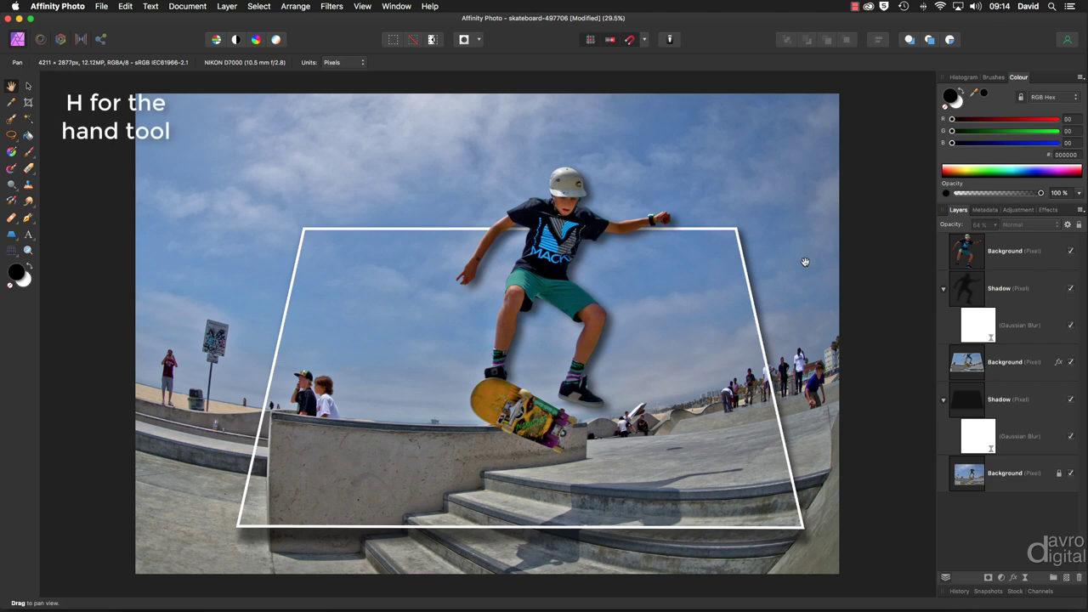
click(965, 473)
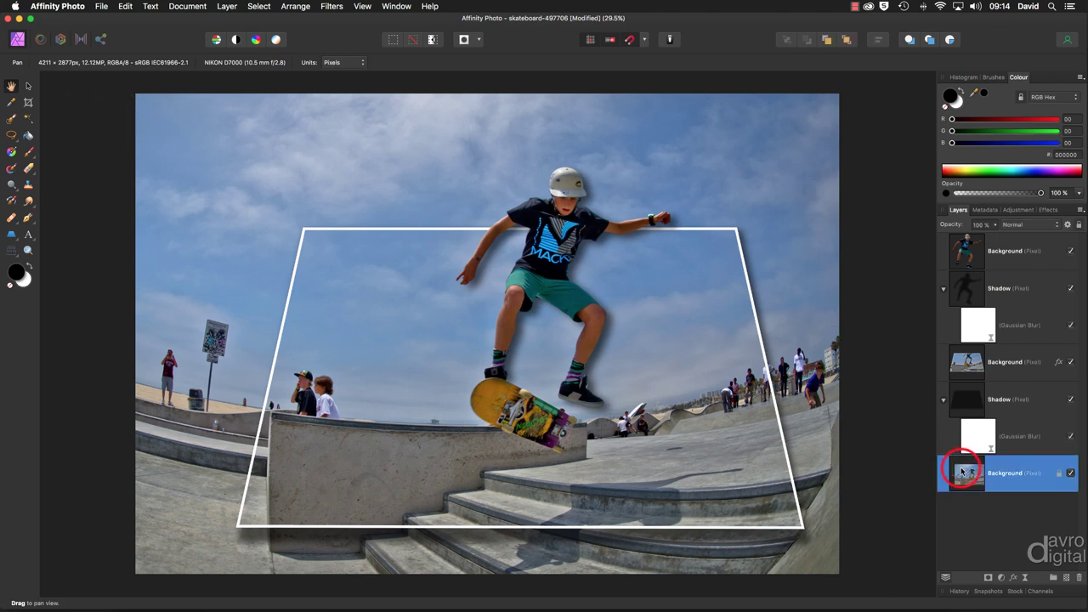
click(1001, 577)
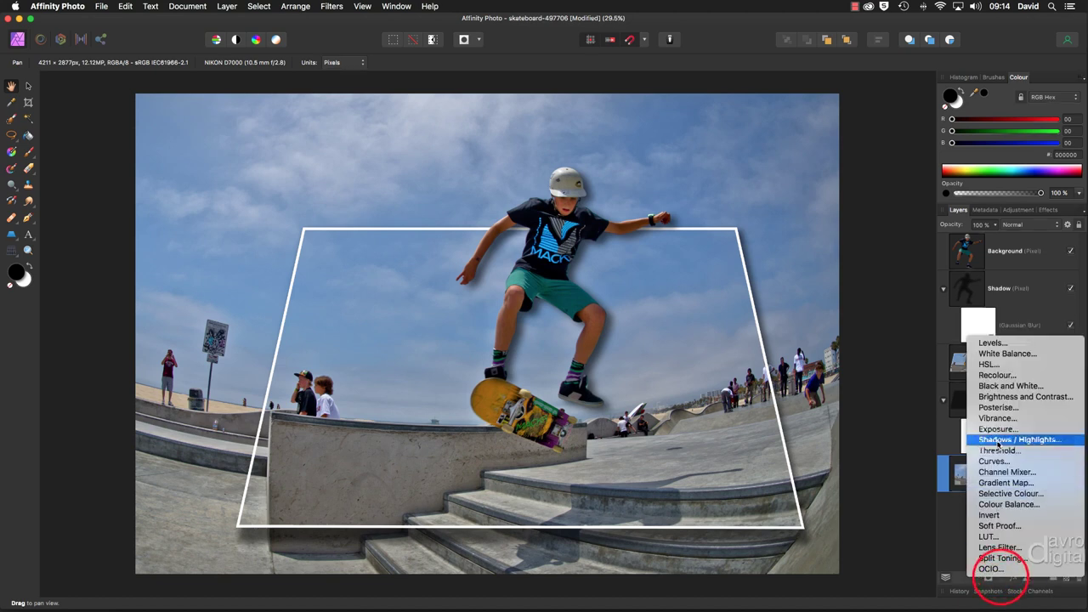
click(995, 377)
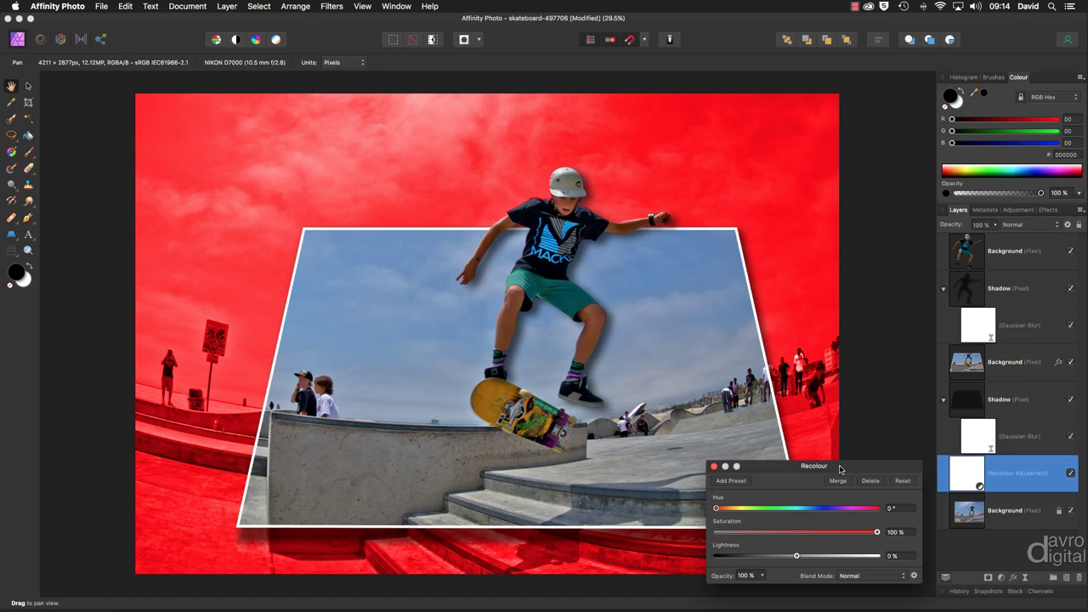
drag(843, 466, 916, 162)
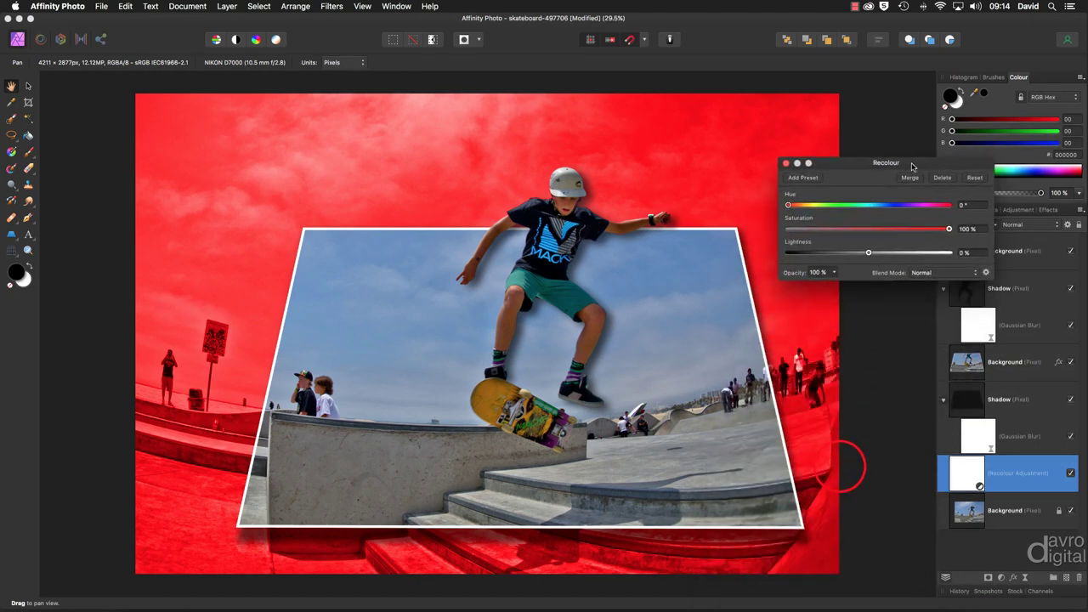
Set the Recolour to hue 219.4°, saturation 47% and lightness 57%.
click(887, 205)
drag(871, 233, 849, 230)
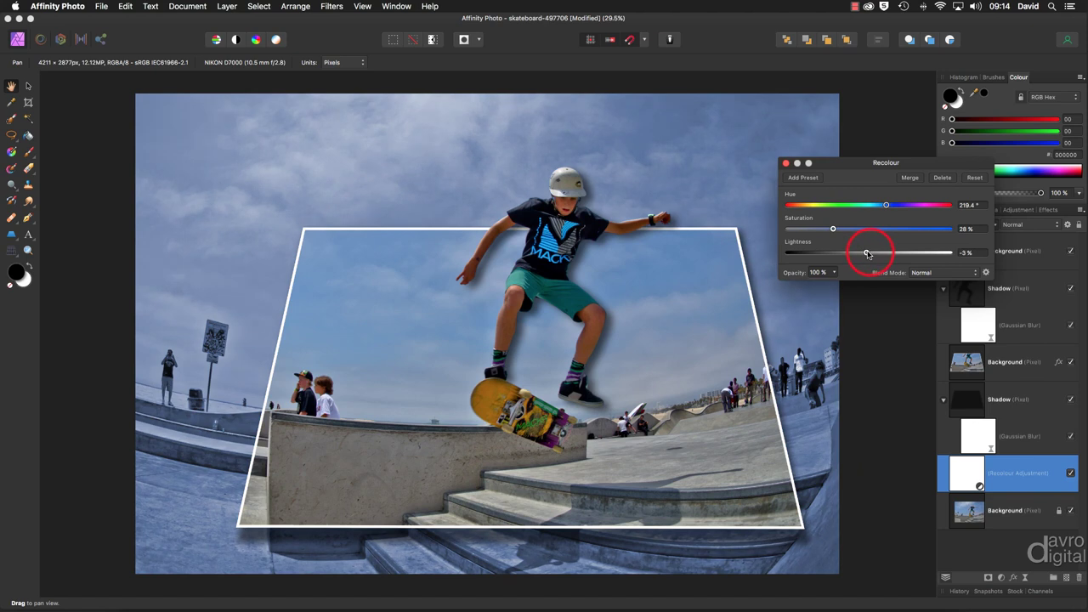
drag(869, 253, 958, 262)
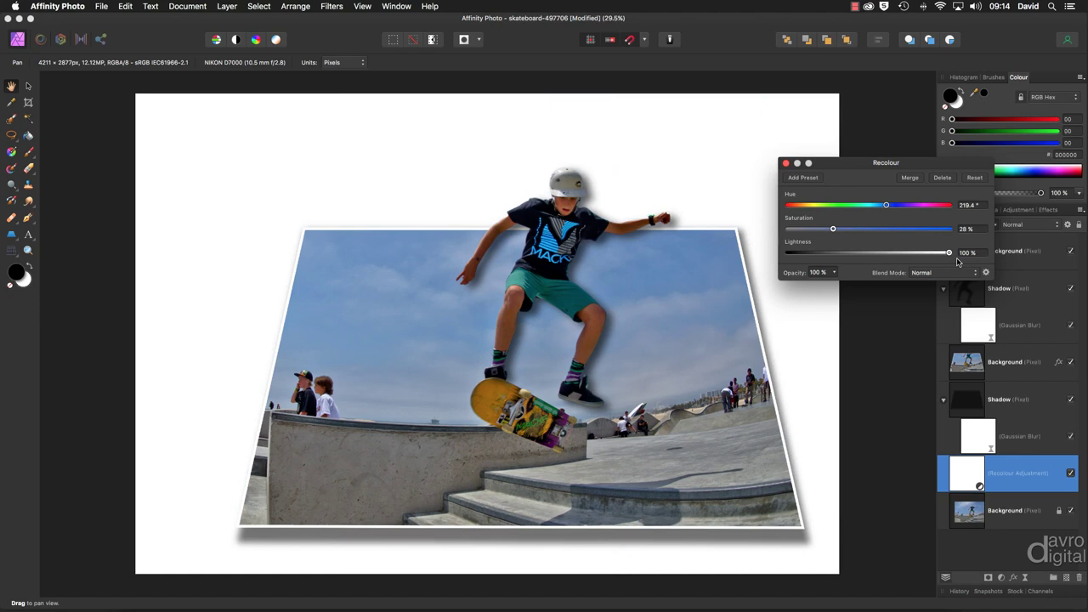
drag(958, 262, 916, 255)
click(865, 230)
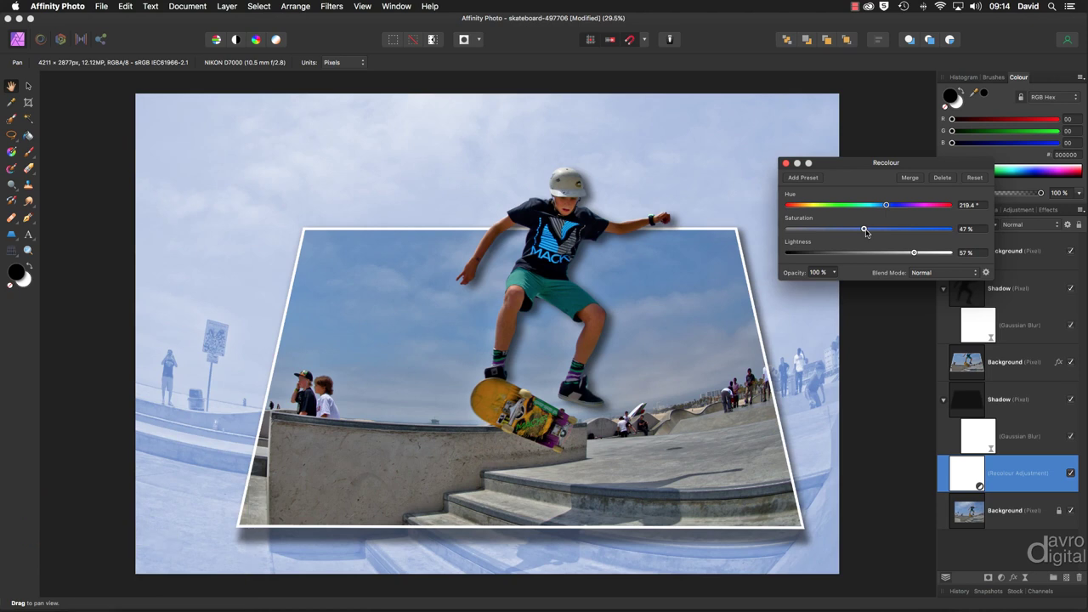
Add a live Gaussian Blur of about 7.7 px to the bottom background photo.
click(975, 511)
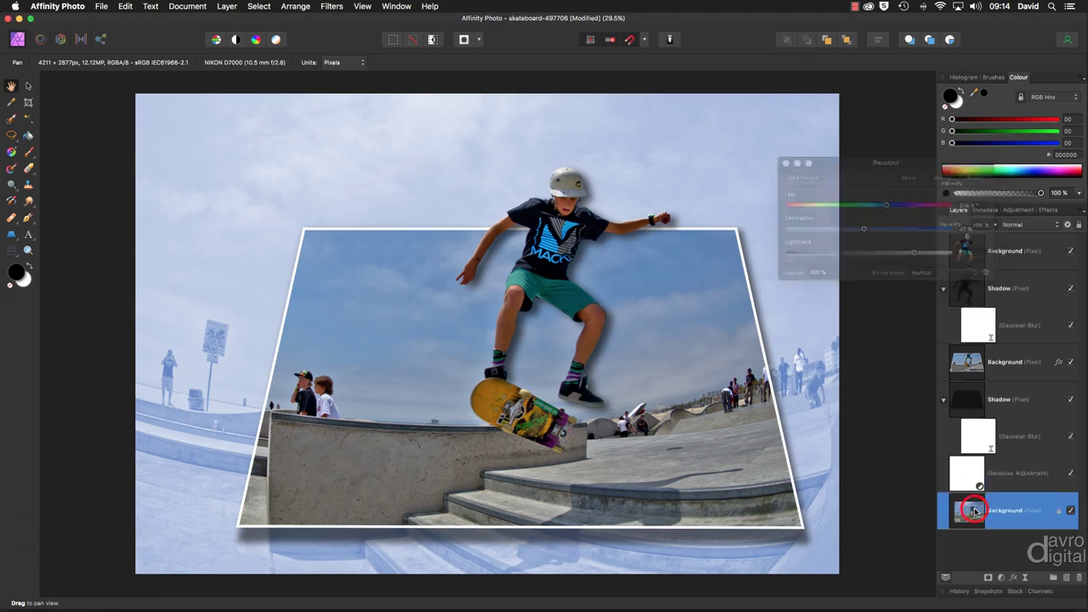
click(1026, 577)
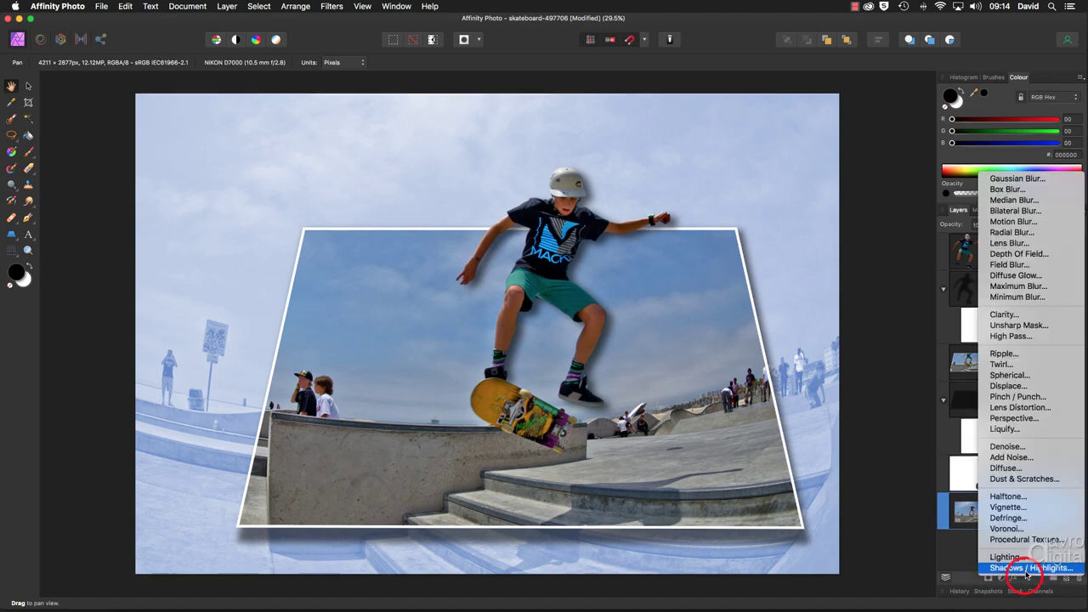
click(1002, 178)
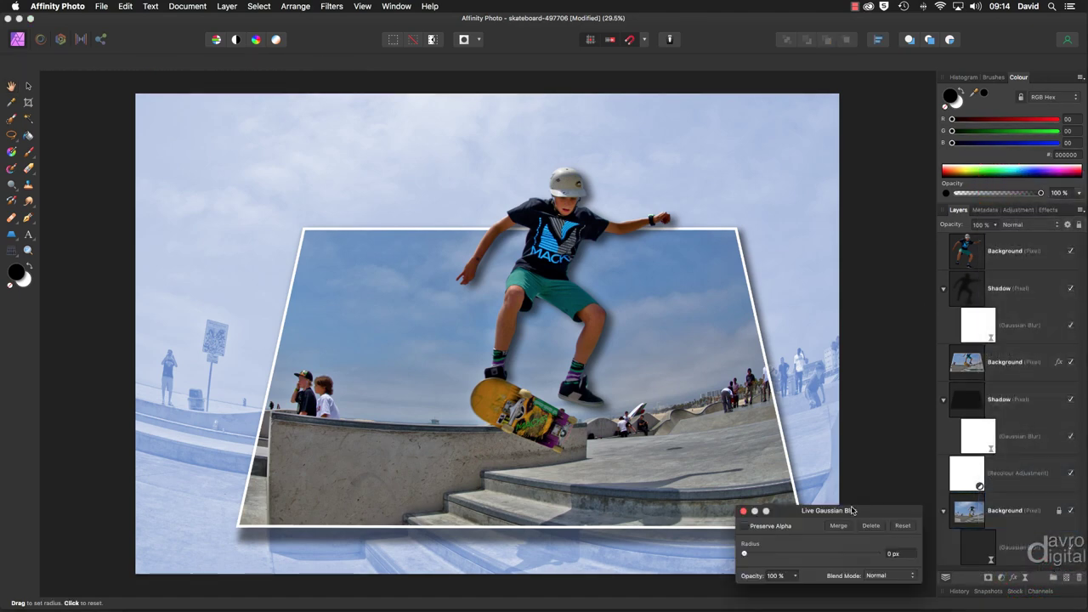
drag(853, 510, 851, 154)
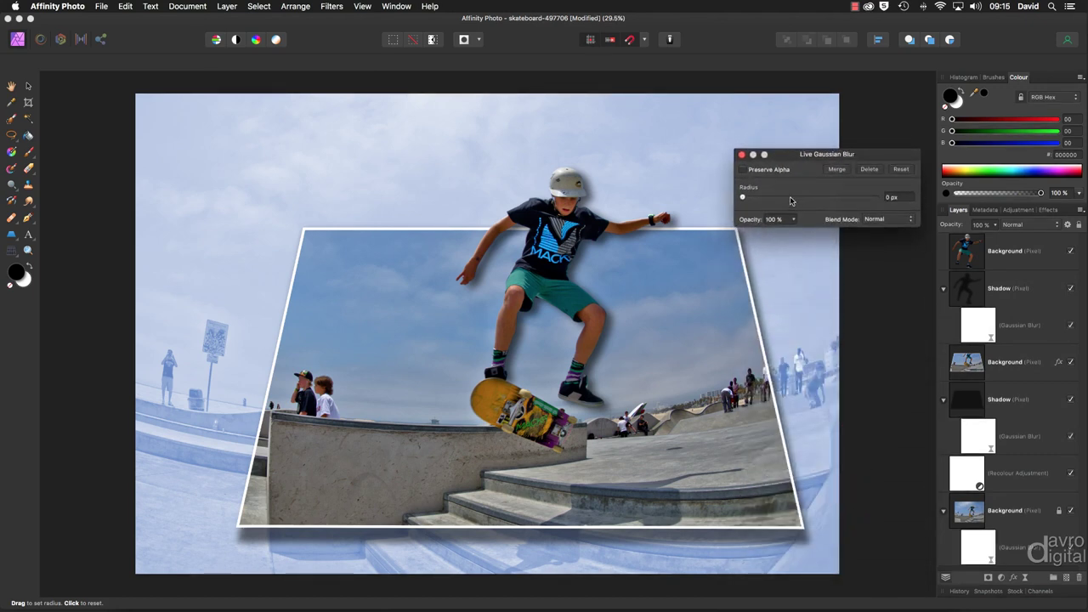
drag(780, 202, 795, 202)
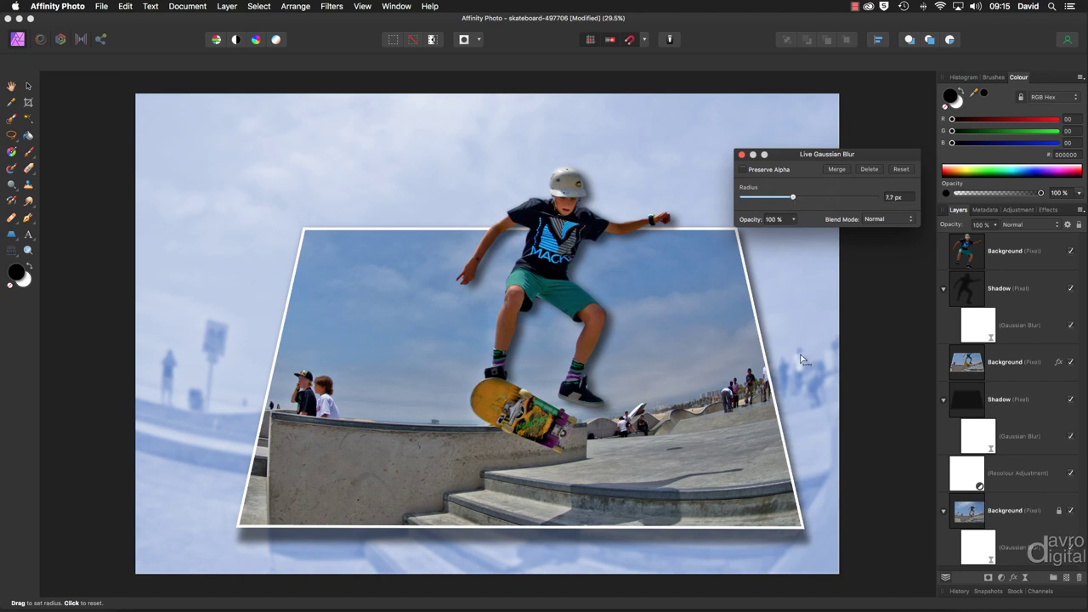
click(741, 156)
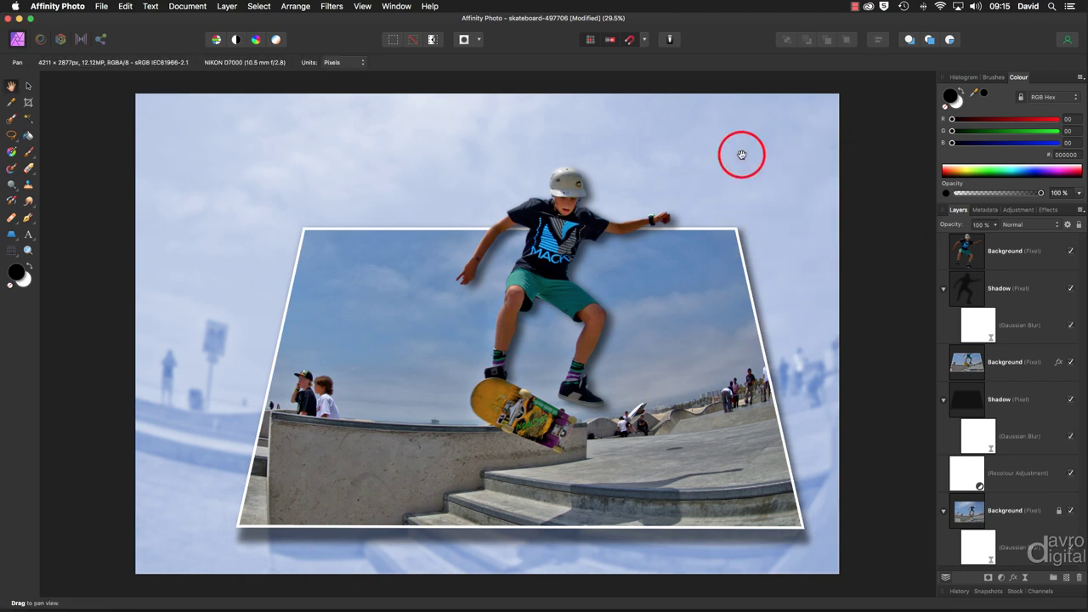
Select the layers from the skater down to the lower Shadow and group them with Cmd+G.
click(1002, 257)
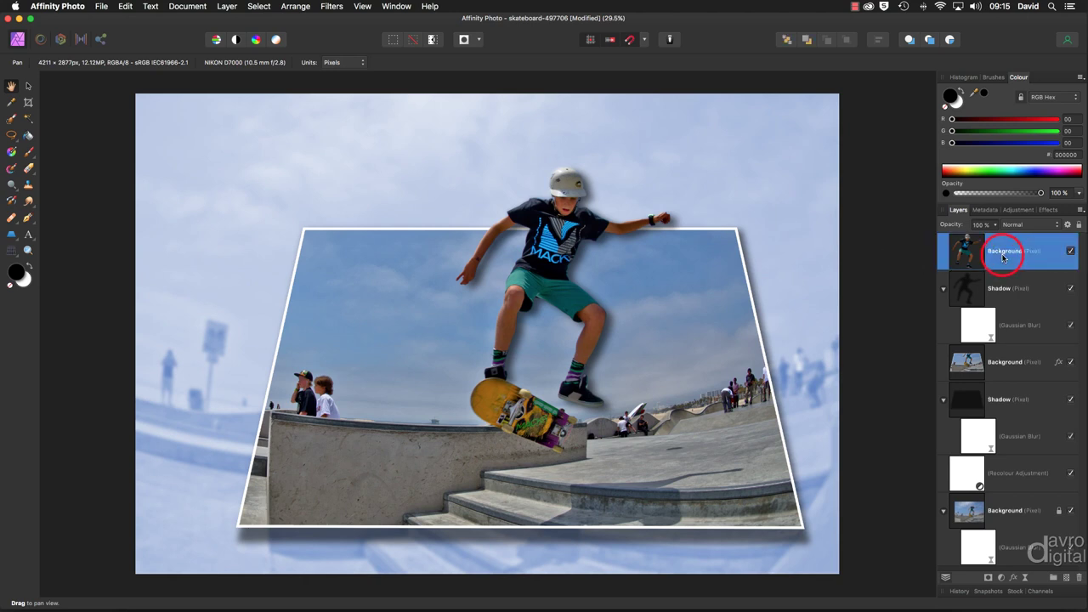
shift+click(1008, 404)
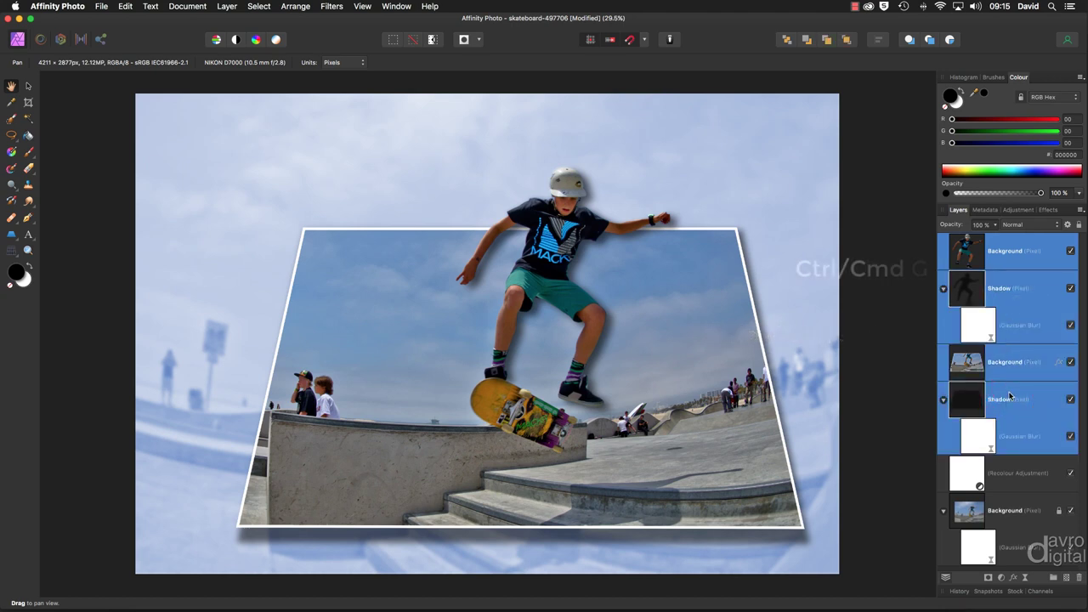
key(super+g)
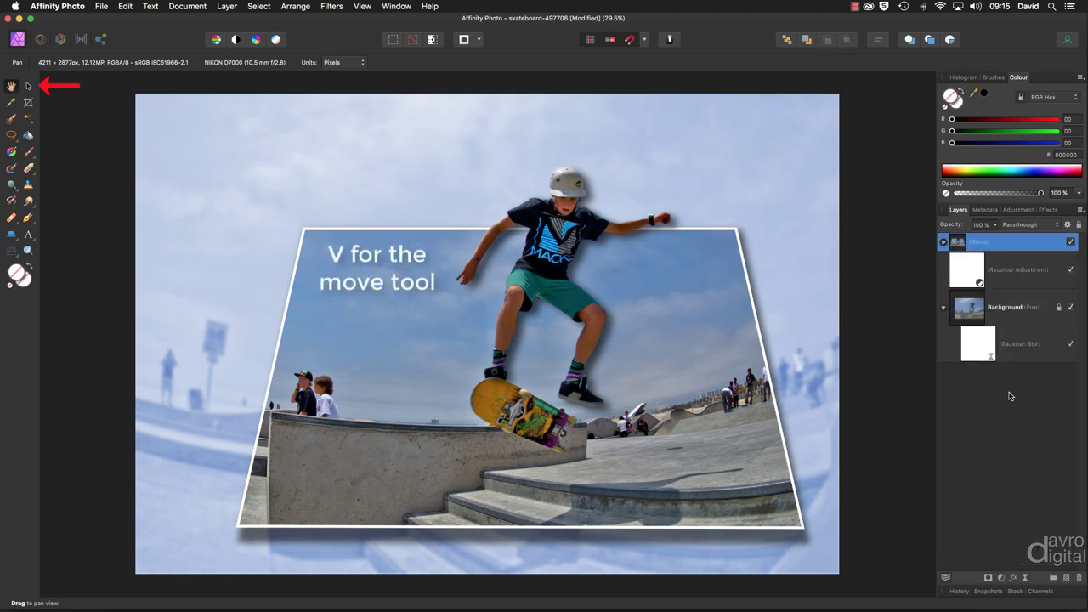
Rotate the group to about -5° and shift it slightly up and left.
key(v)
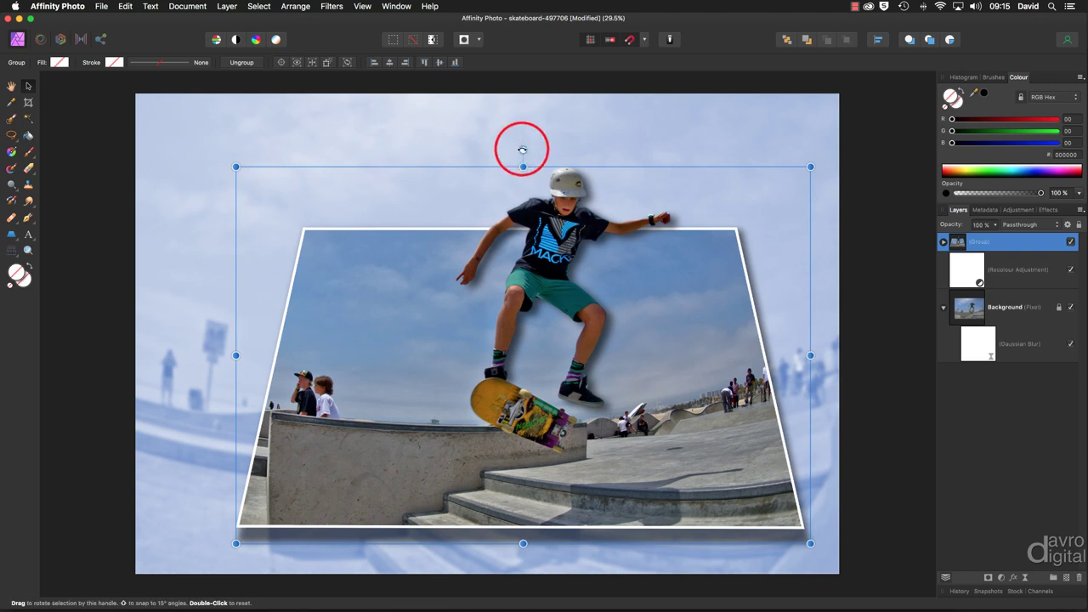
mouse_move(522, 150)
mouse_down()
mouse_move(539, 155)
mouse_move(531, 147)
mouse_up()
drag(554, 224, 551, 219)
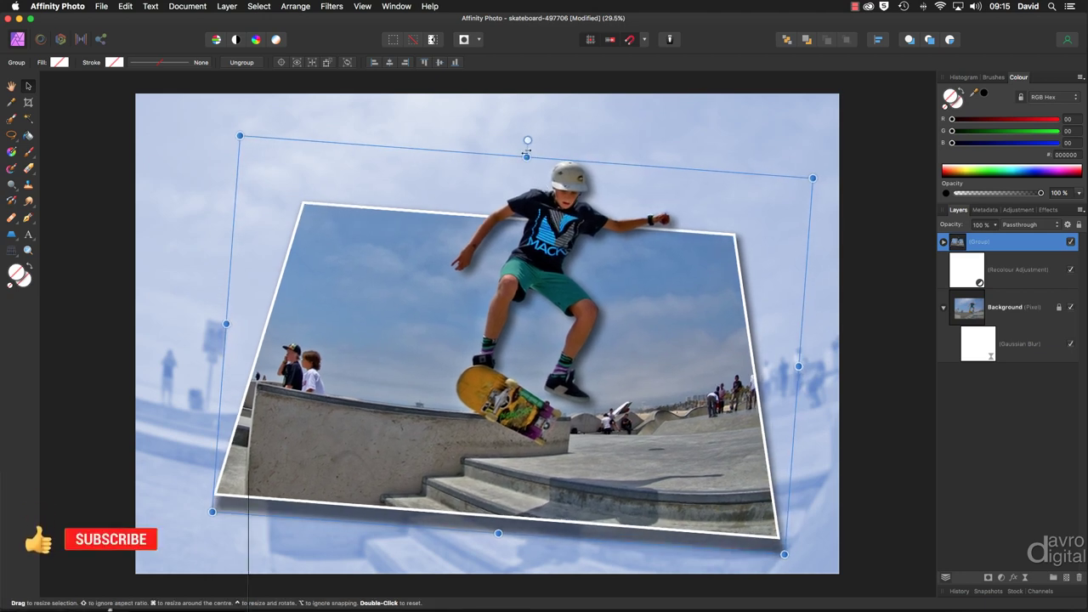
drag(527, 140, 532, 141)
drag(545, 220, 543, 216)
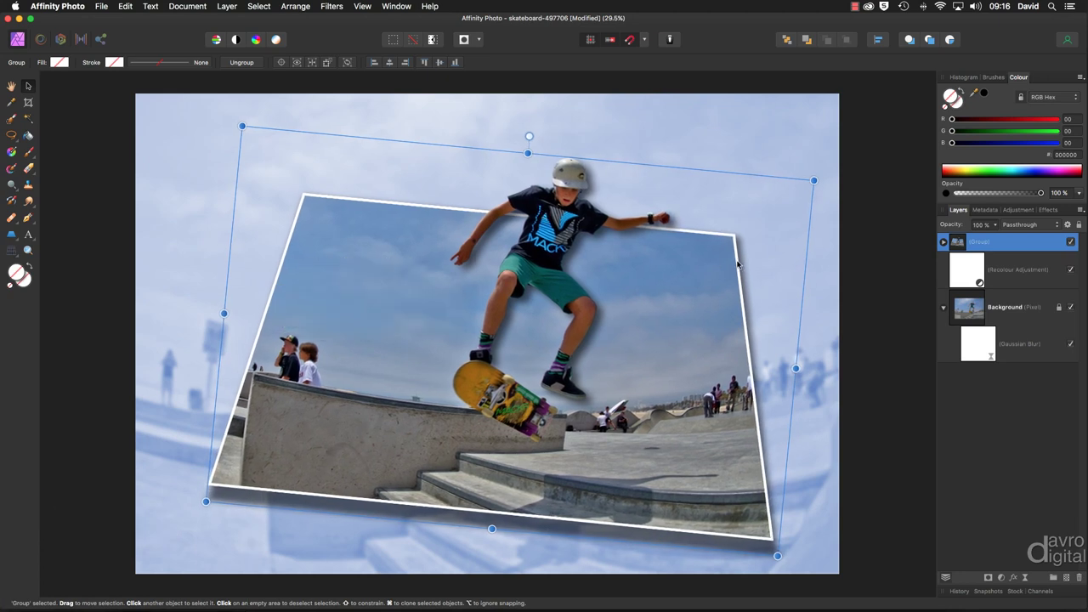
Collapse the background layer's blur entry and select the Recolour Adjustment layer.
key(h)
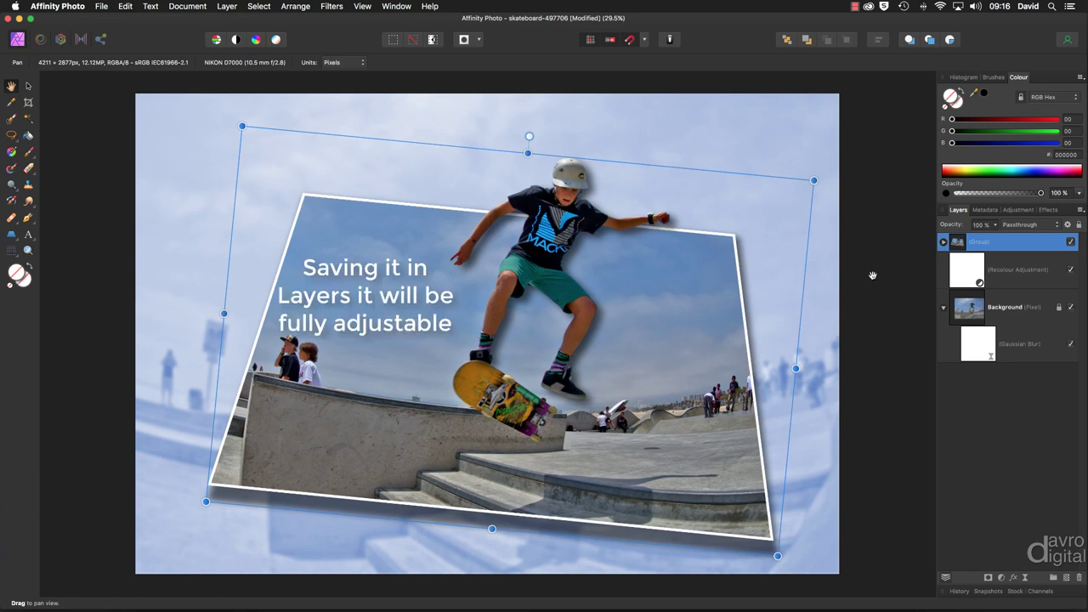
click(944, 310)
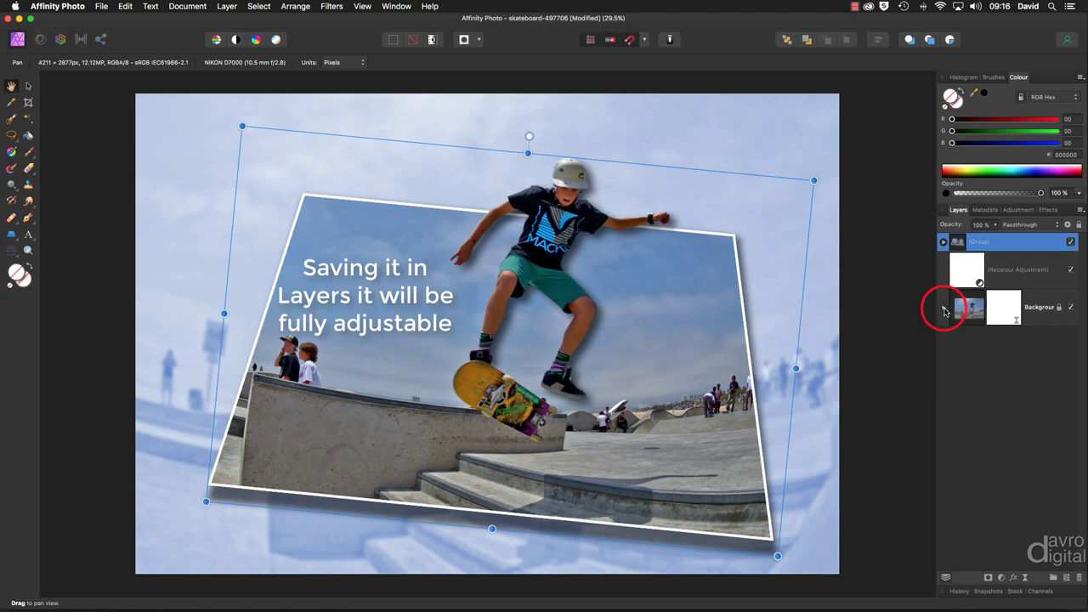
click(967, 270)
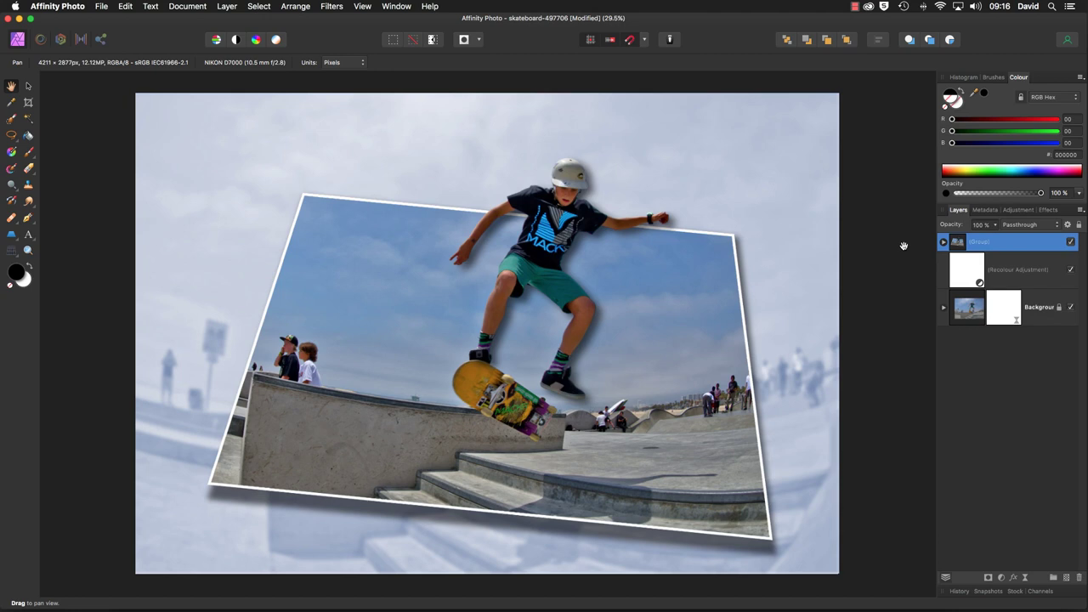
key(alt+bracketleft)
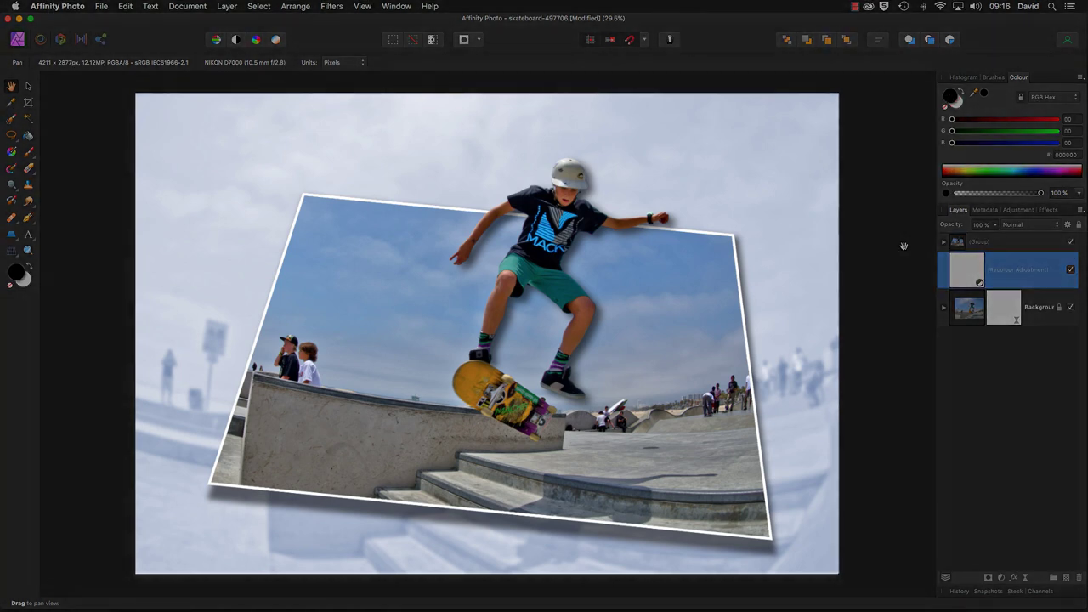